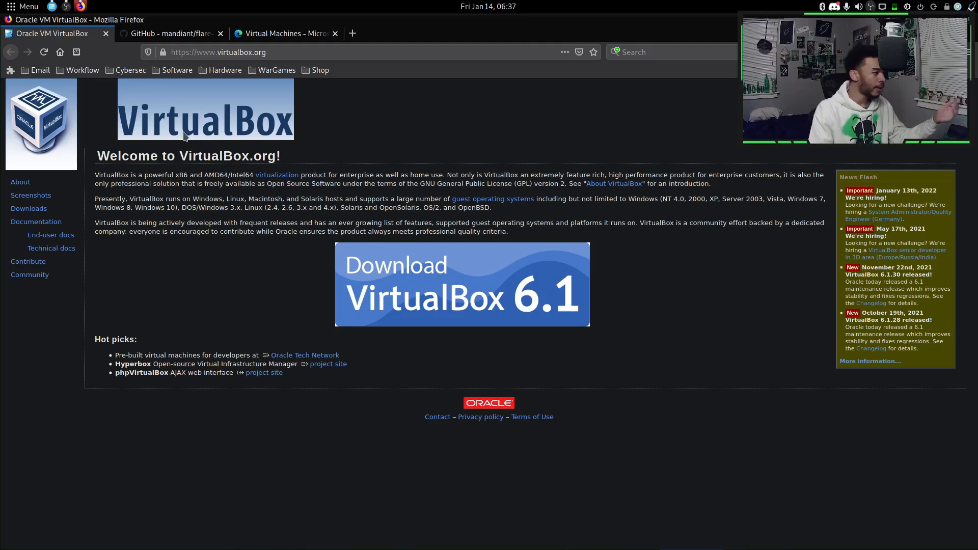
# Scroll the flare-vm README to the Version 3.0 Updates Windows 10 VM notes, then go to the Virtual Machines tab.
pyautogui.click(192, 39)
pyautogui.scroll(-5, 465, 210)
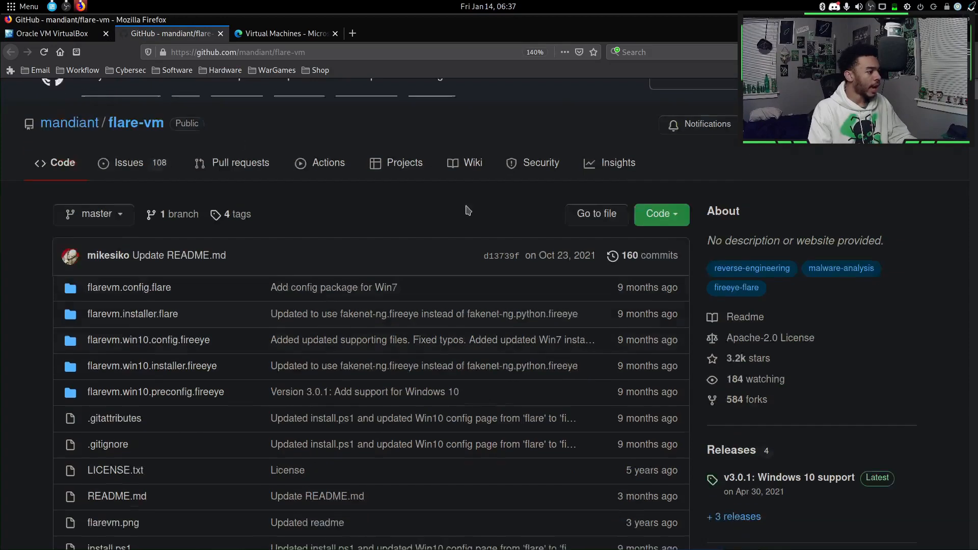
pyautogui.scroll(-10, 473, 218)
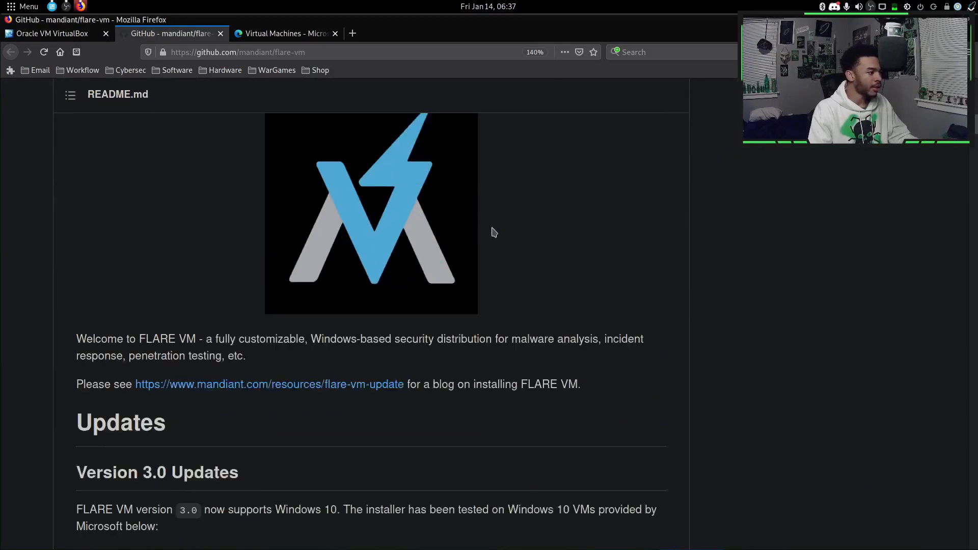
pyautogui.scroll(6, 500, 230)
pyautogui.scroll(-7, 246, 255)
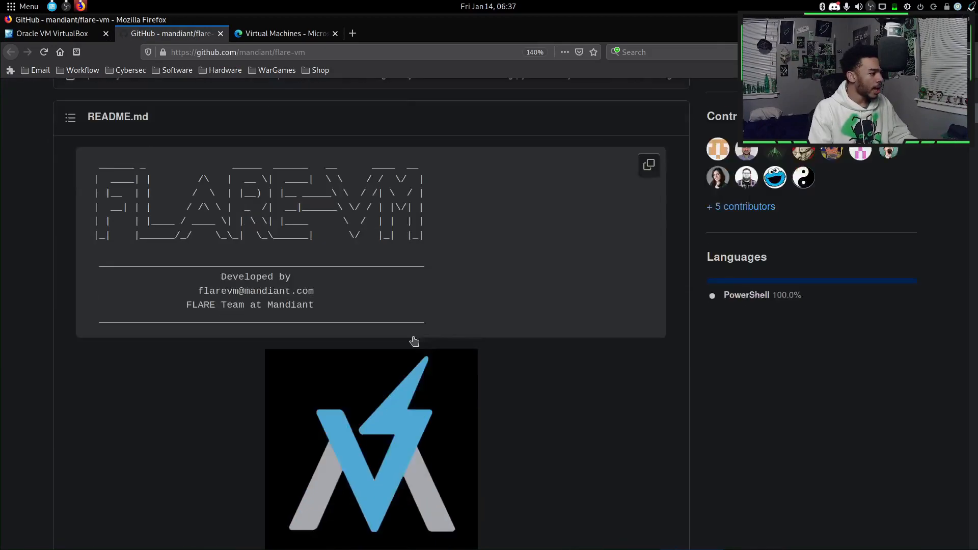
pyautogui.scroll(-5, 447, 326)
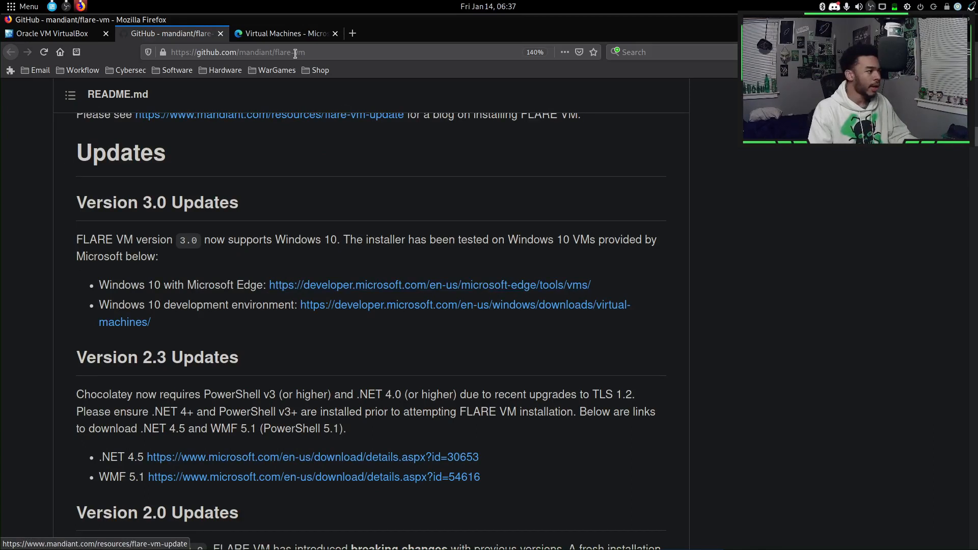
pyautogui.hotkey('ctrl', 'Tab')
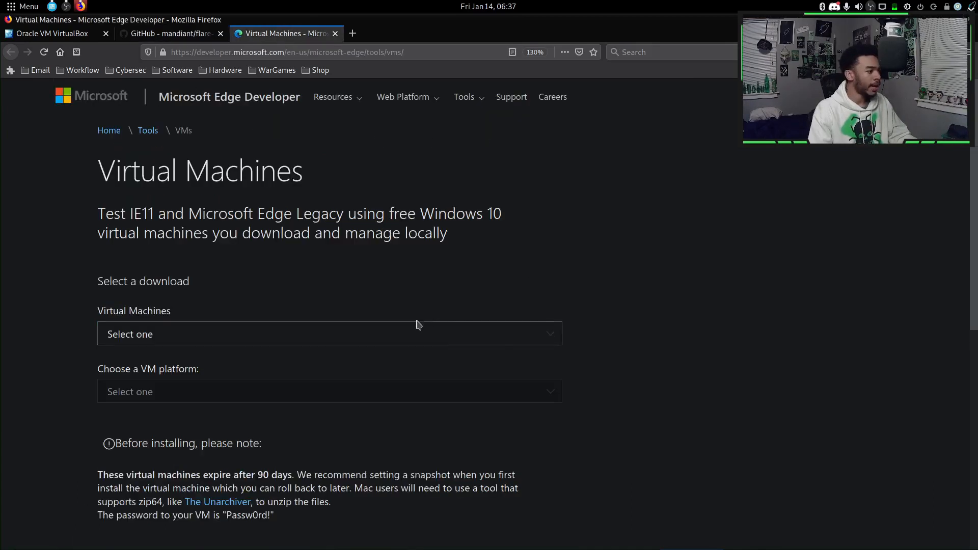
# Choose the MSEdge on Win10 (x64) Stable 1809 VM with the VirtualBox platform.
pyautogui.click(516, 333)
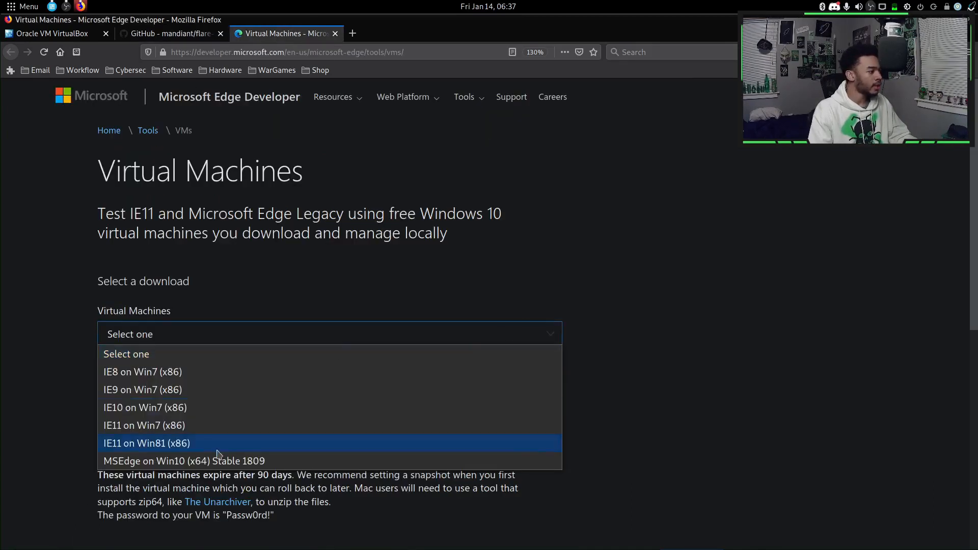
pyautogui.click(140, 461)
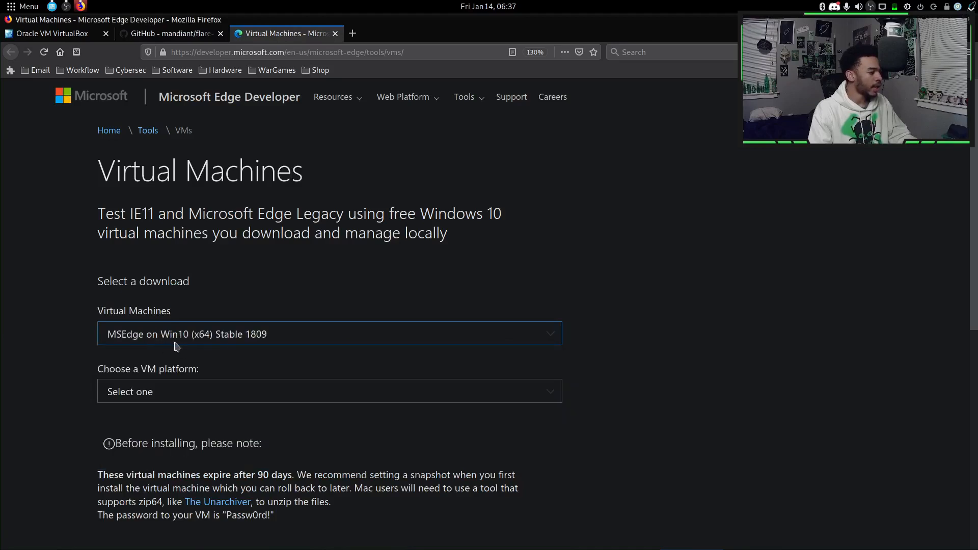
pyautogui.click(143, 397)
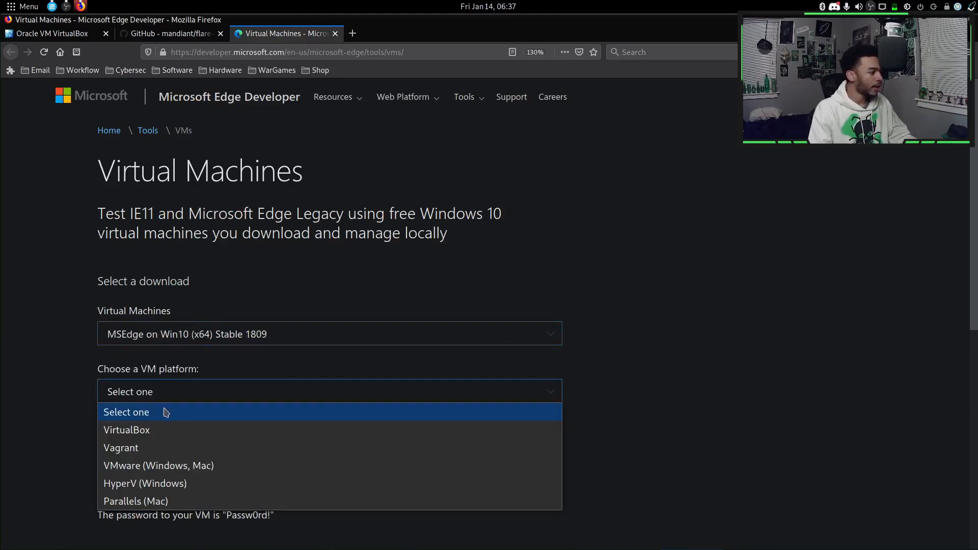
pyautogui.click(149, 429)
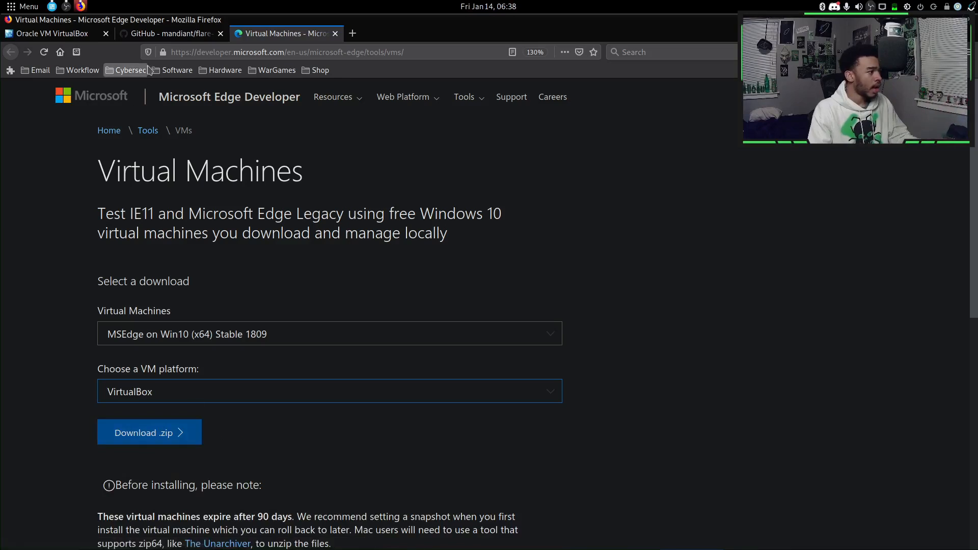
pyautogui.click(71, 42)
# Begin an appliance import using vm/iso/windows/MSEdge - Win10.ova as the source file.
pyautogui.hotkey('alt', 'Tab')
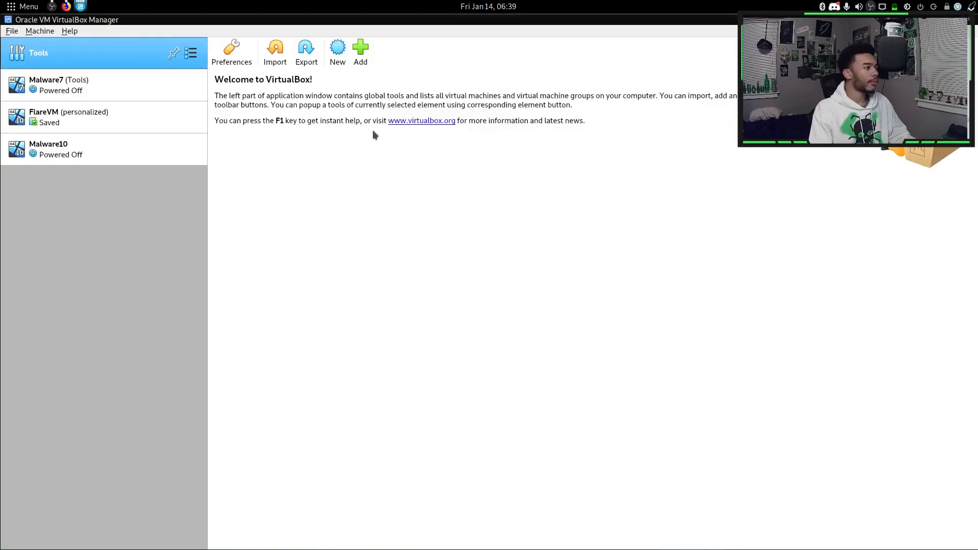
pyautogui.click(281, 59)
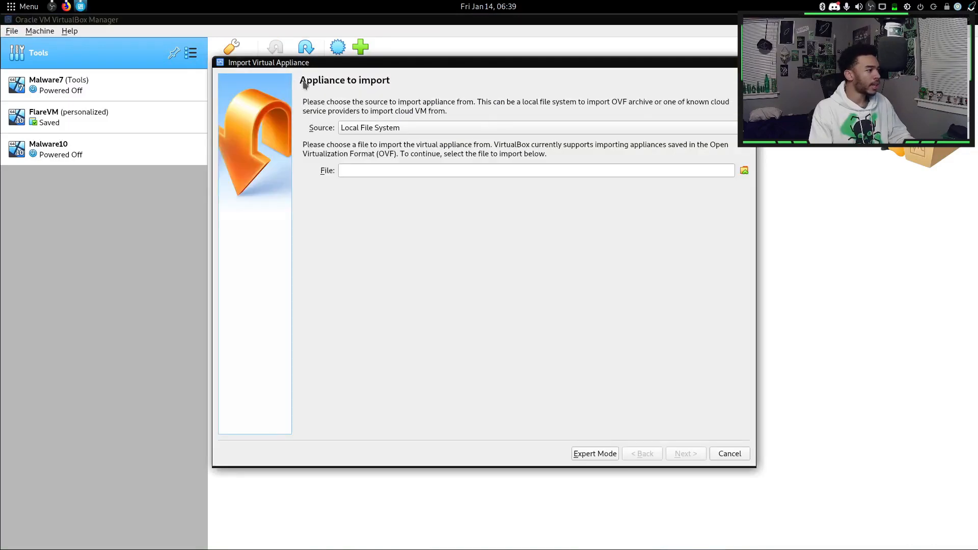
pyautogui.click(744, 171)
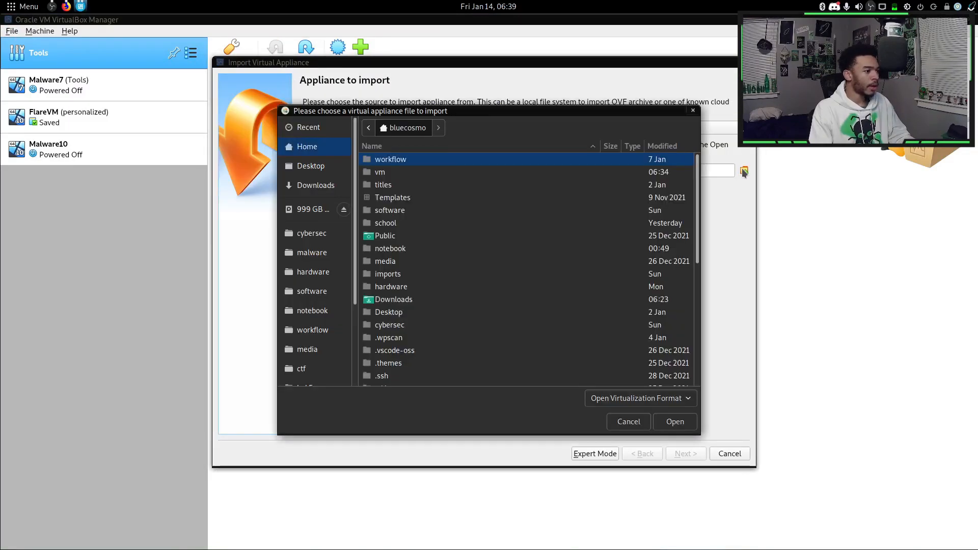
pyautogui.doubleClick(387, 174)
pyautogui.doubleClick(384, 198)
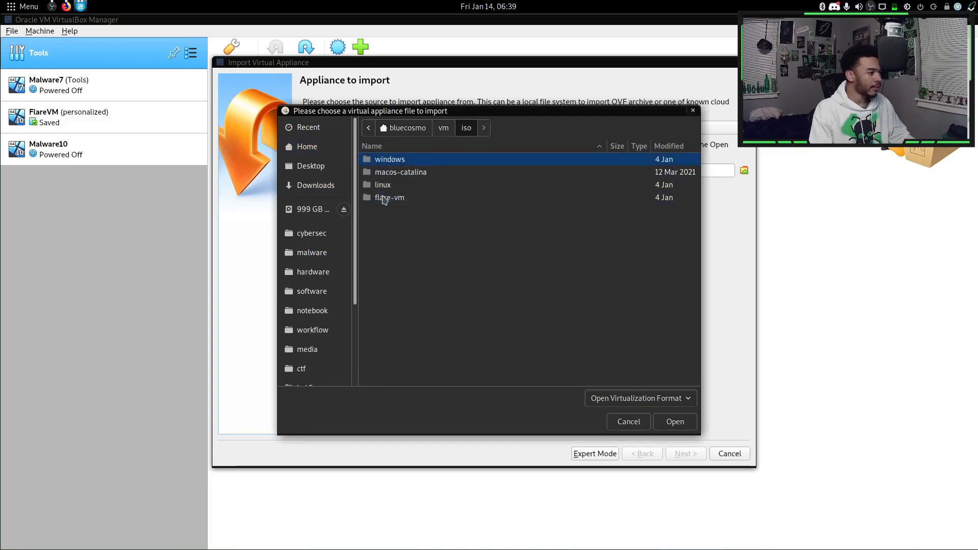
pyautogui.doubleClick(399, 162)
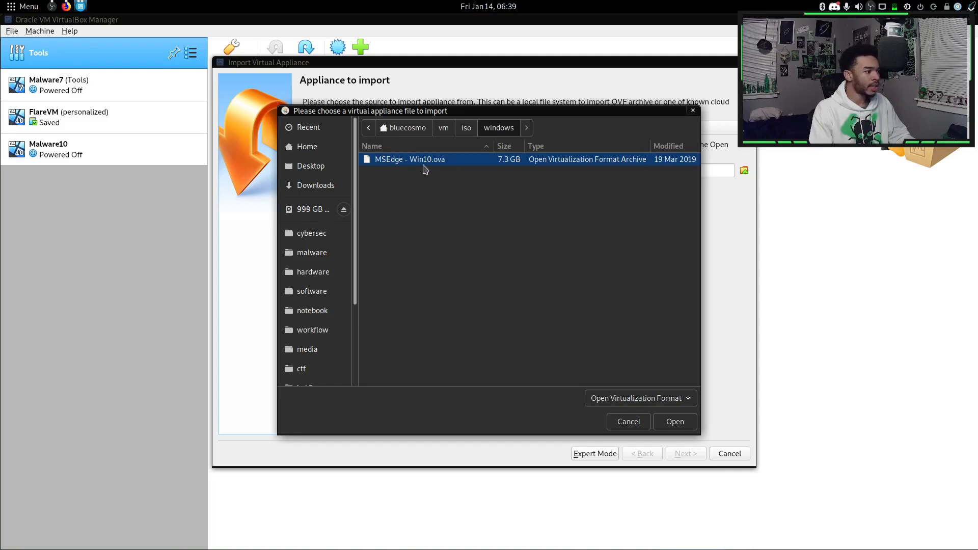
pyautogui.click(66, 7)
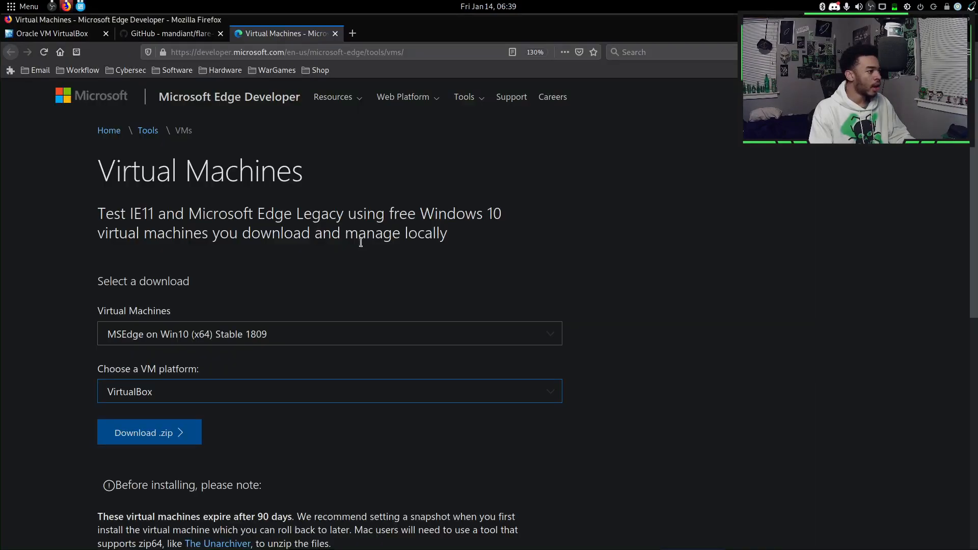
pyautogui.hotkey('alt', 'Tab')
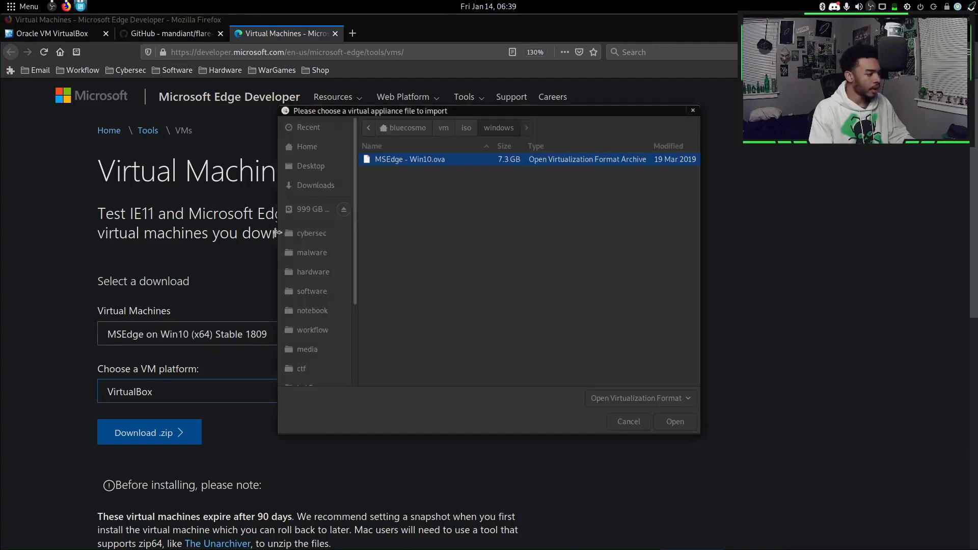
pyautogui.click(669, 422)
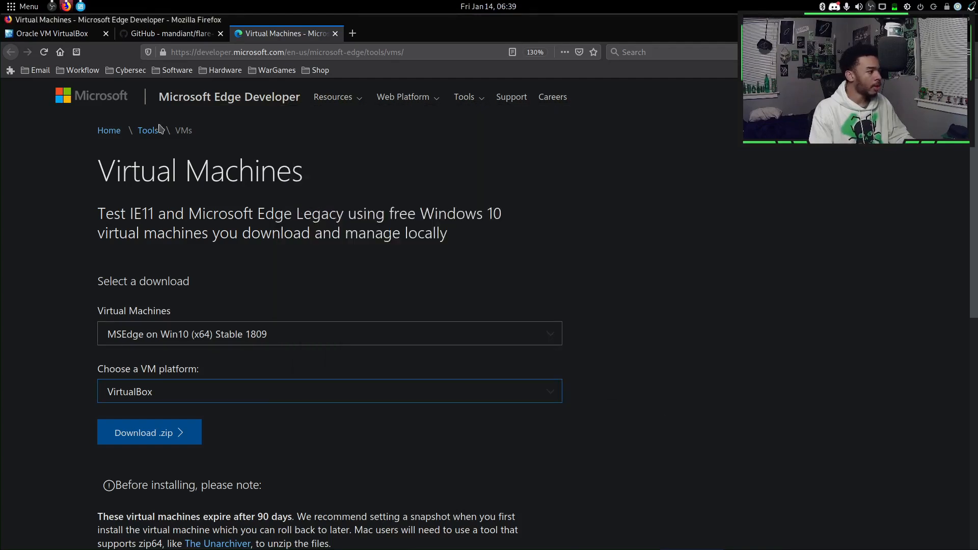
pyautogui.click(81, 6)
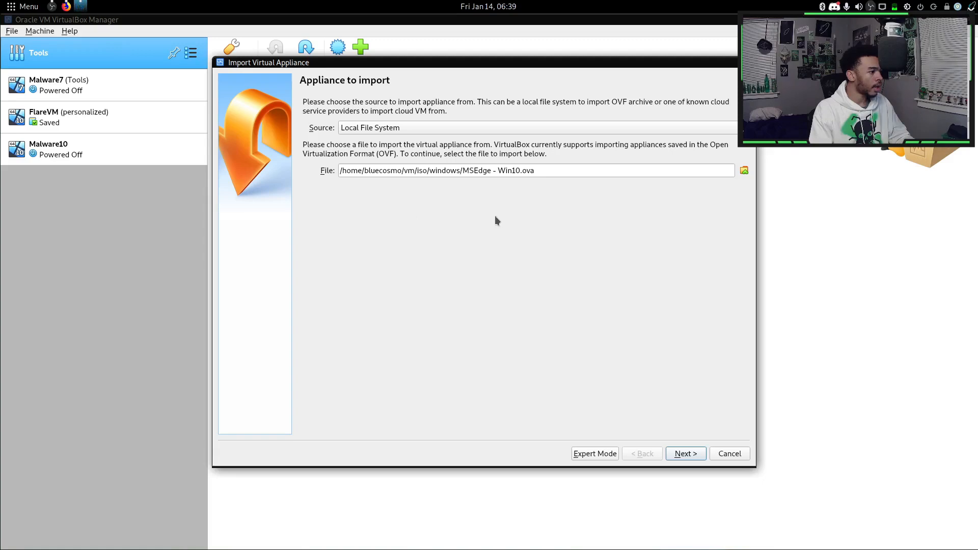
# Give the appliance 2 CPUs and 8196 MB RAM, then run the import.
pyautogui.click(685, 454)
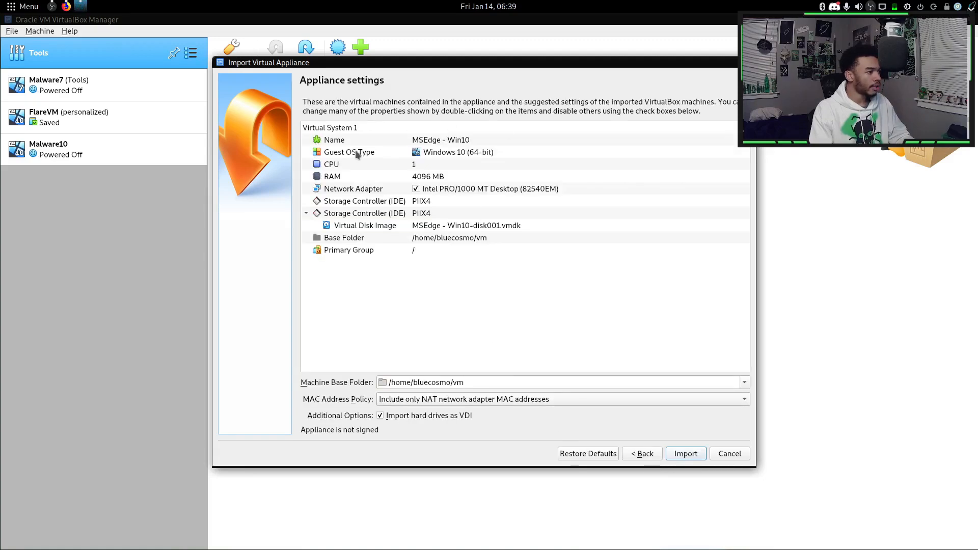
pyautogui.click(419, 165)
pyautogui.doubleClick(419, 165)
pyautogui.write('2')
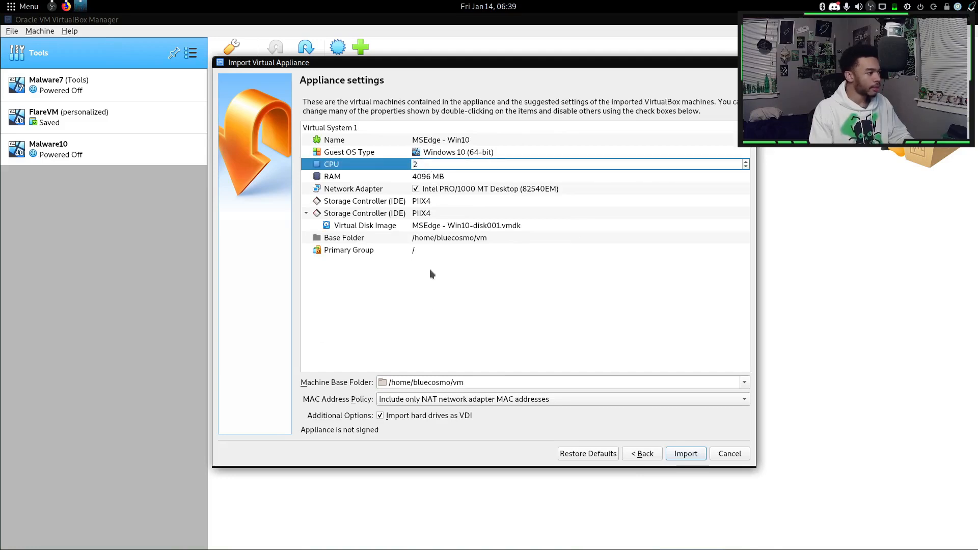
pyautogui.press('Return')
pyautogui.click(423, 178)
pyautogui.doubleClick(423, 178)
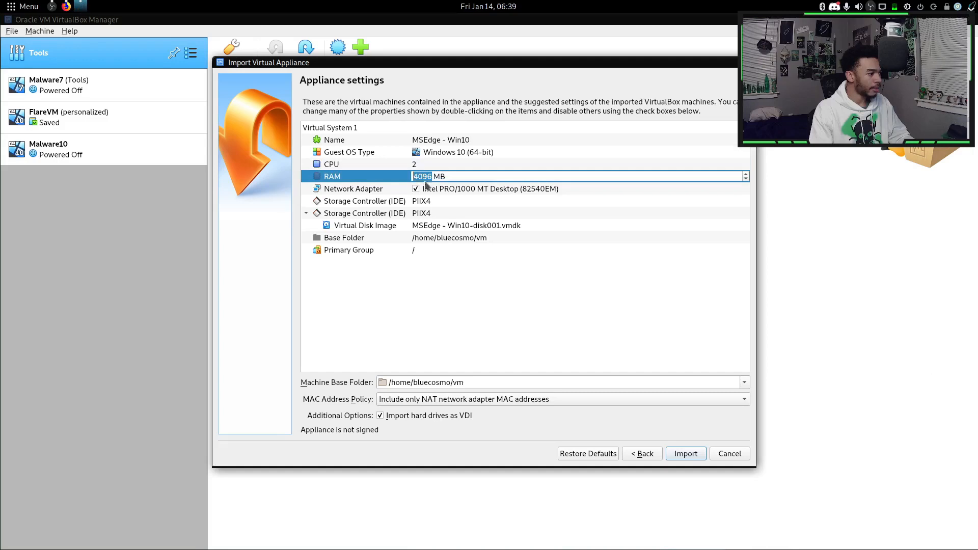
pyautogui.write('8196')
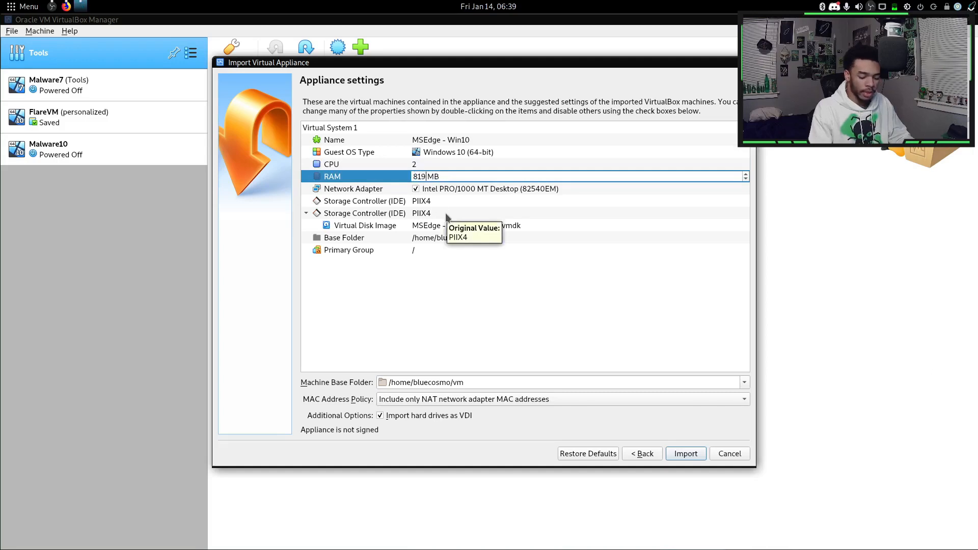
pyautogui.press('Return')
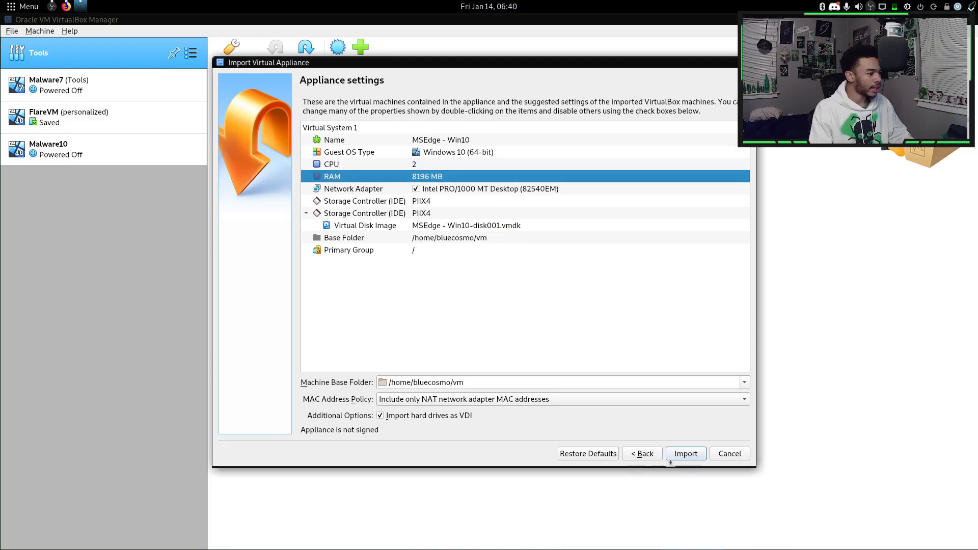
pyautogui.click(684, 453)
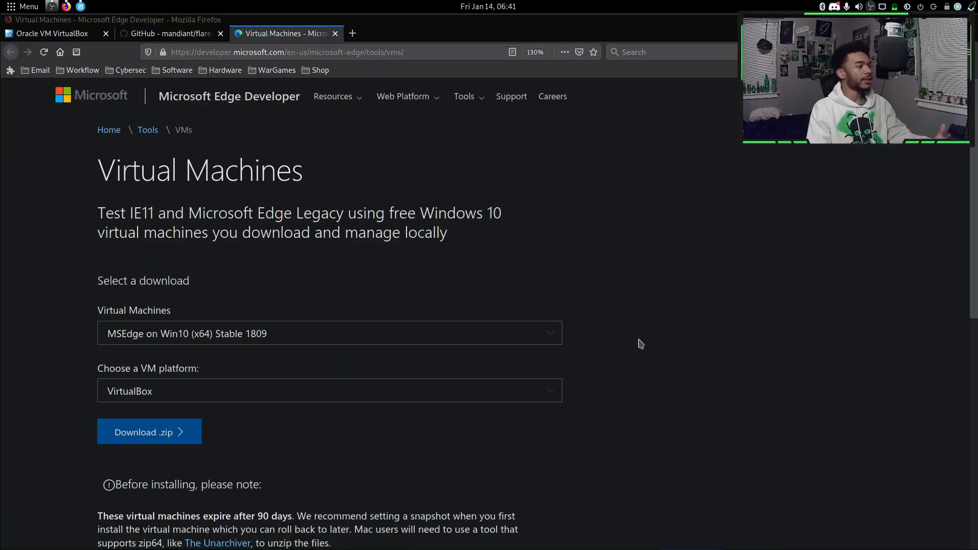
# Highlight the 90-day expiry note and the VM login password on the download page, then switch back to VirtualBox.
pyautogui.scroll(-3, 334, 244)
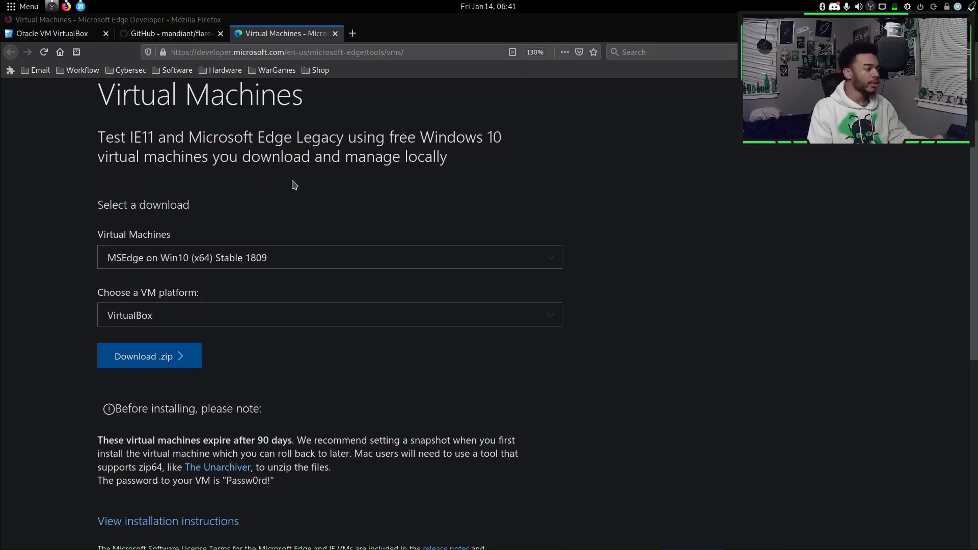
pyautogui.moveTo(293, 441); pyautogui.dragTo(200, 438)
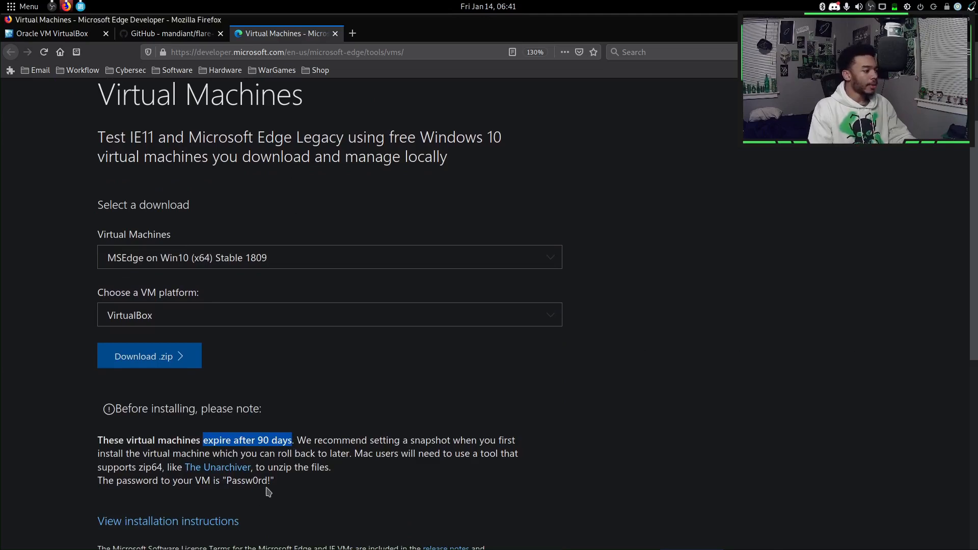
pyautogui.moveTo(272, 482); pyautogui.dragTo(227, 484)
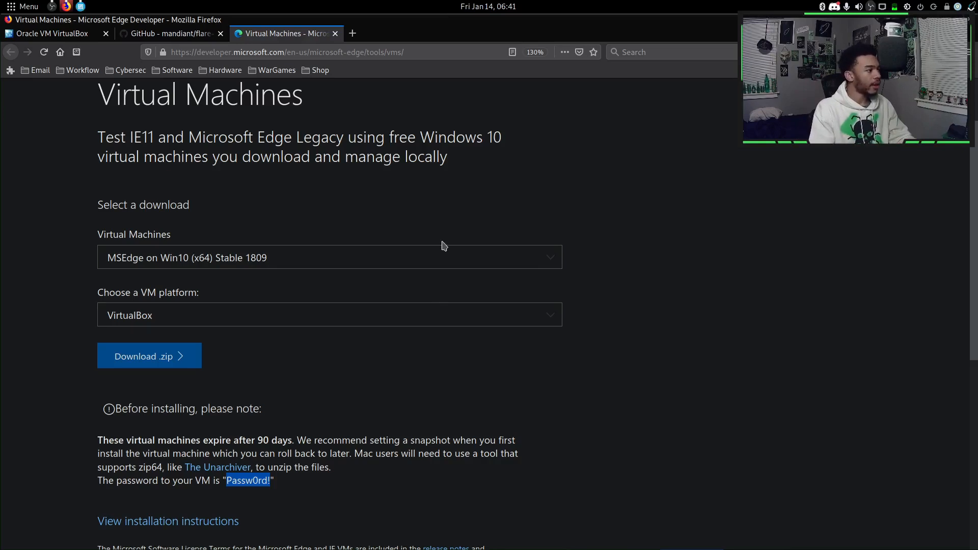
pyautogui.hotkey('alt', 'Tab')
pyautogui.hotkey('alt', 'Tab')
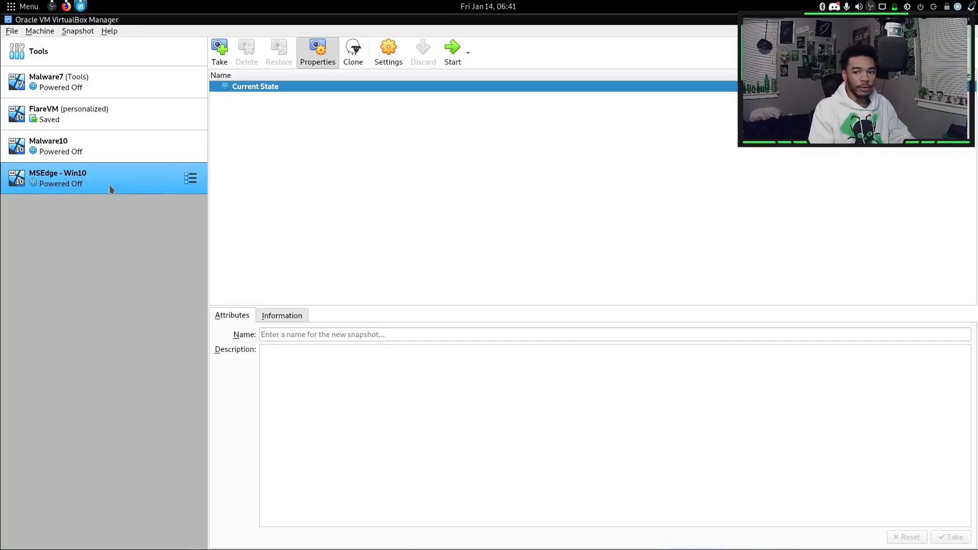
# Open the MSEdge - Win10 VM's settings and rename it to Flare.
pyautogui.click(386, 53)
pyautogui.moveTo(500, 191); pyautogui.dragTo(386, 191)
pyautogui.write('Flare')
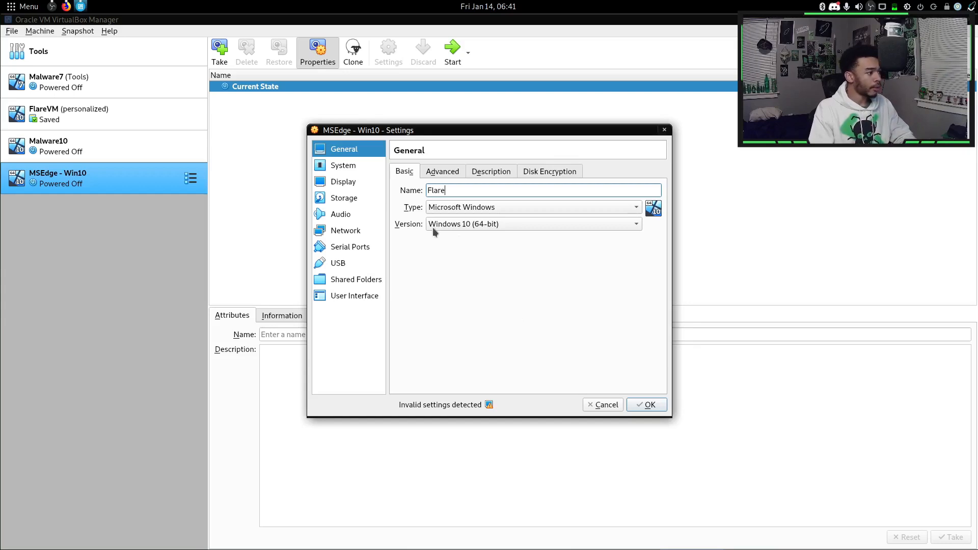
# Set video memory to 128 MB with 3D acceleration enabled, and review the storage settings.
pyautogui.click(357, 183)
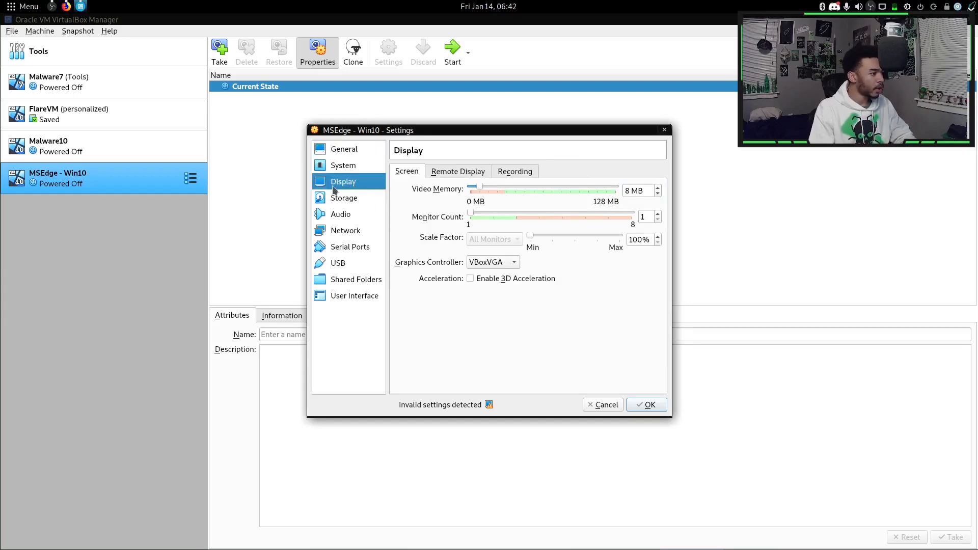
pyautogui.moveTo(479, 189); pyautogui.dragTo(670, 188)
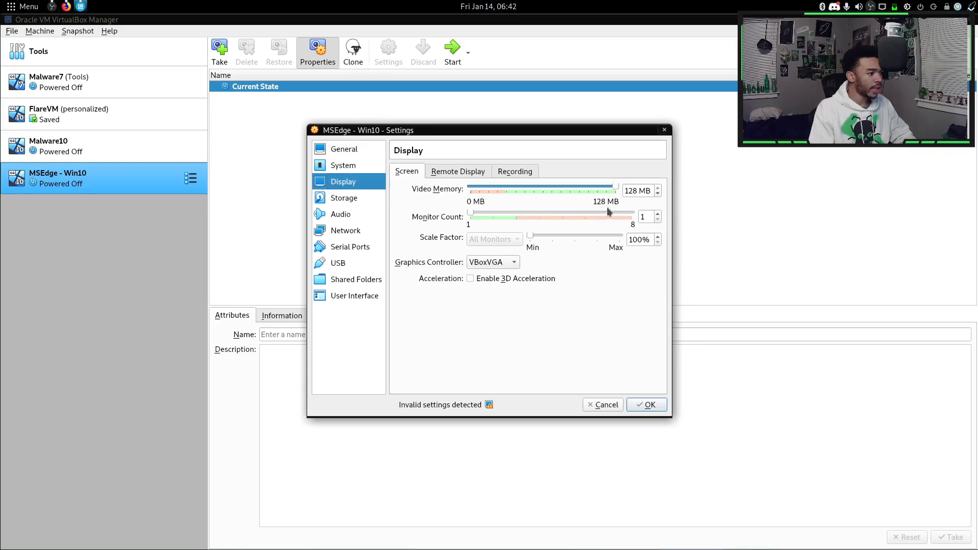
pyautogui.click(469, 280)
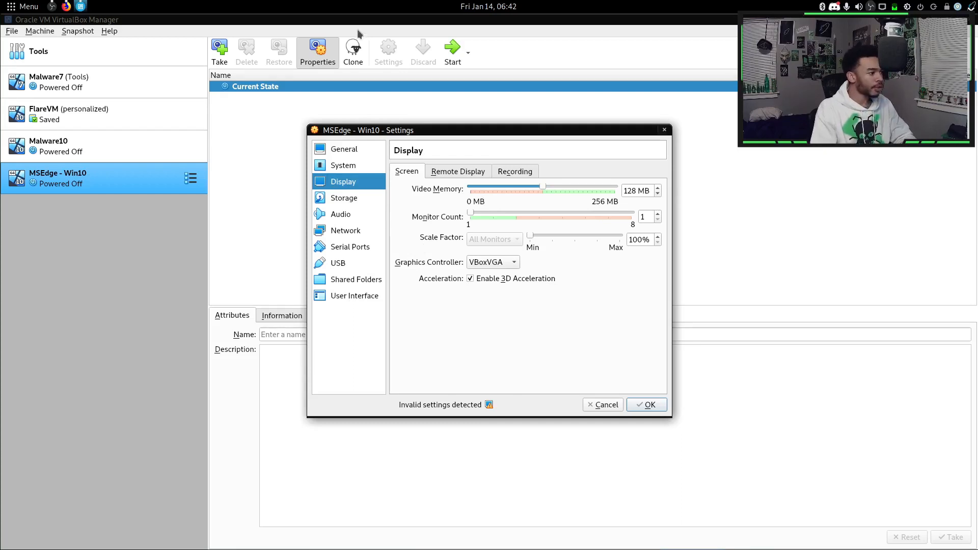
pyautogui.click(336, 202)
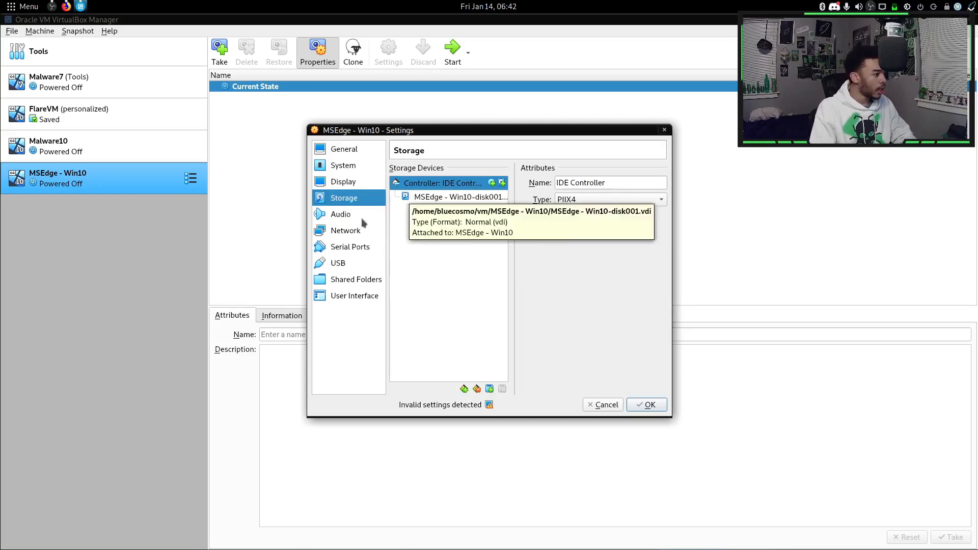
pyautogui.click(332, 281)
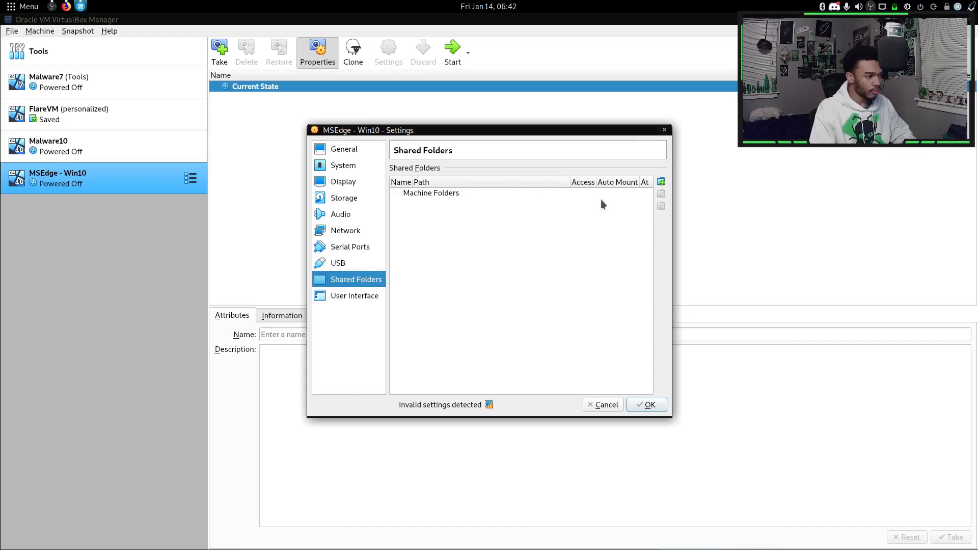
# Add vm/shared_folder as an auto-mounted shared folder and save the VM settings.
pyautogui.click(660, 182)
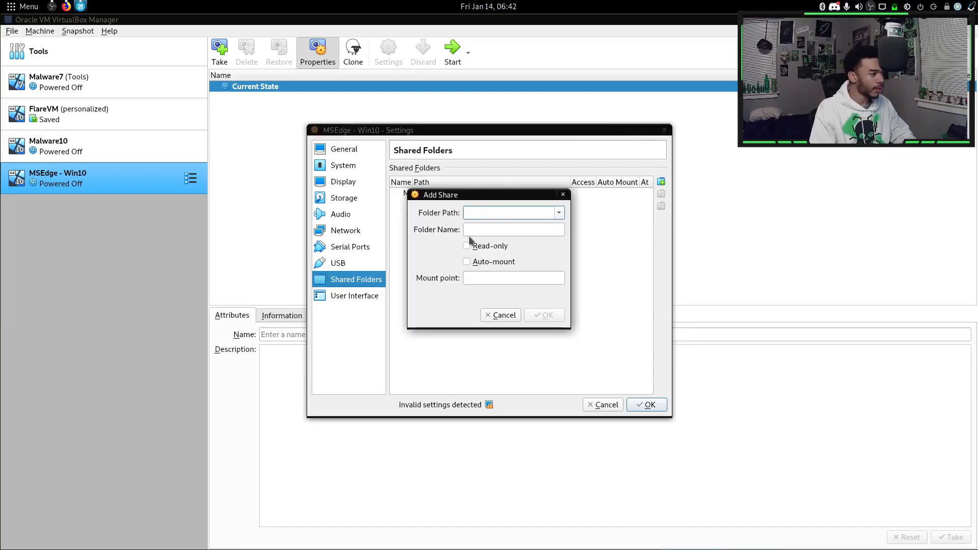
pyautogui.click(495, 230)
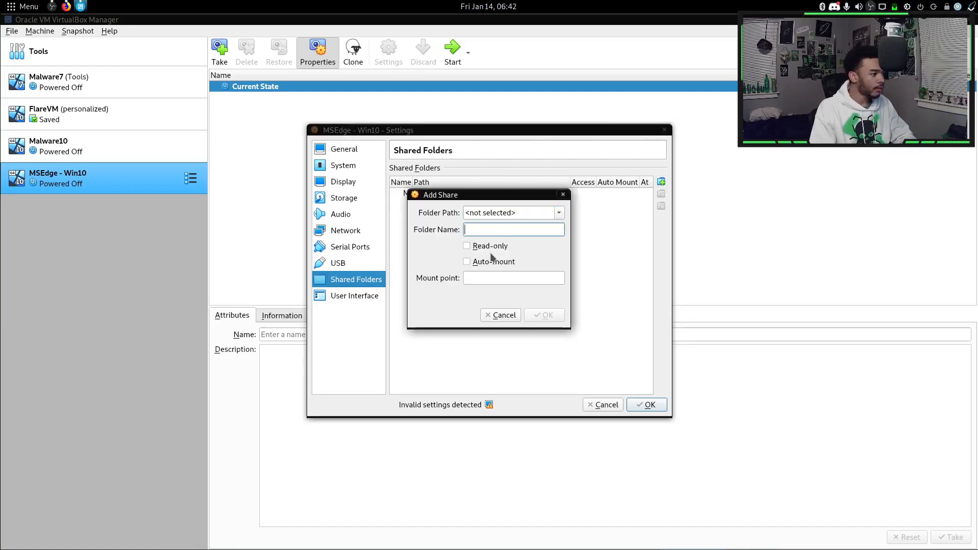
pyautogui.click(559, 213)
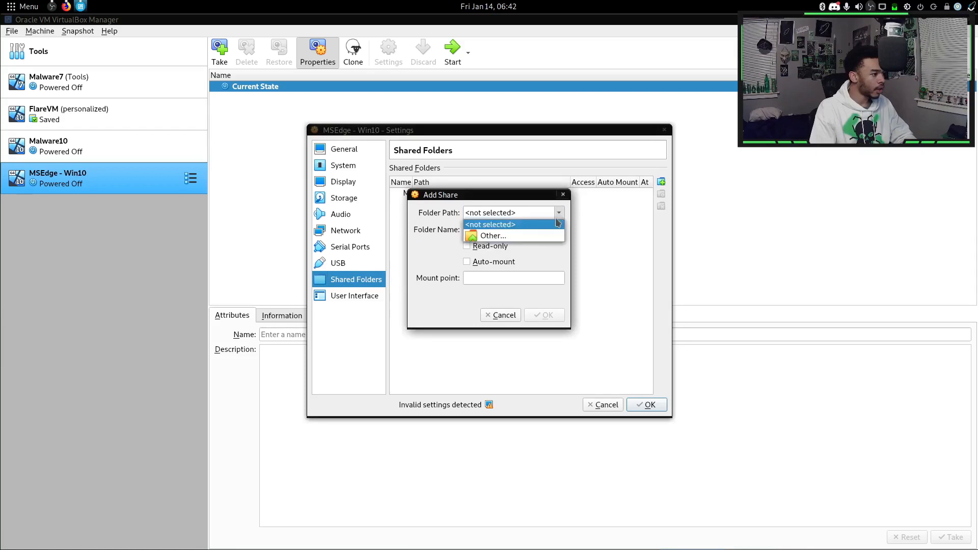
pyautogui.click(489, 233)
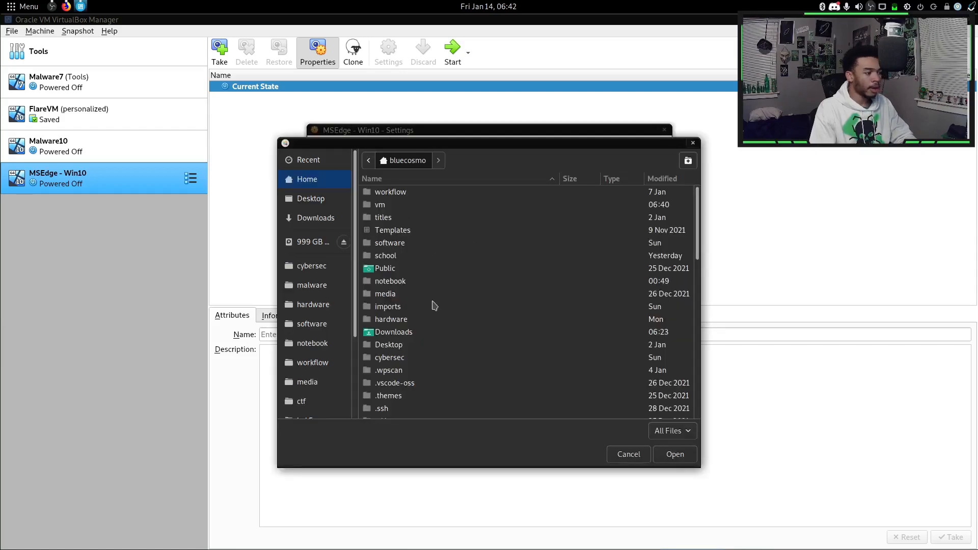
pyautogui.doubleClick(398, 207)
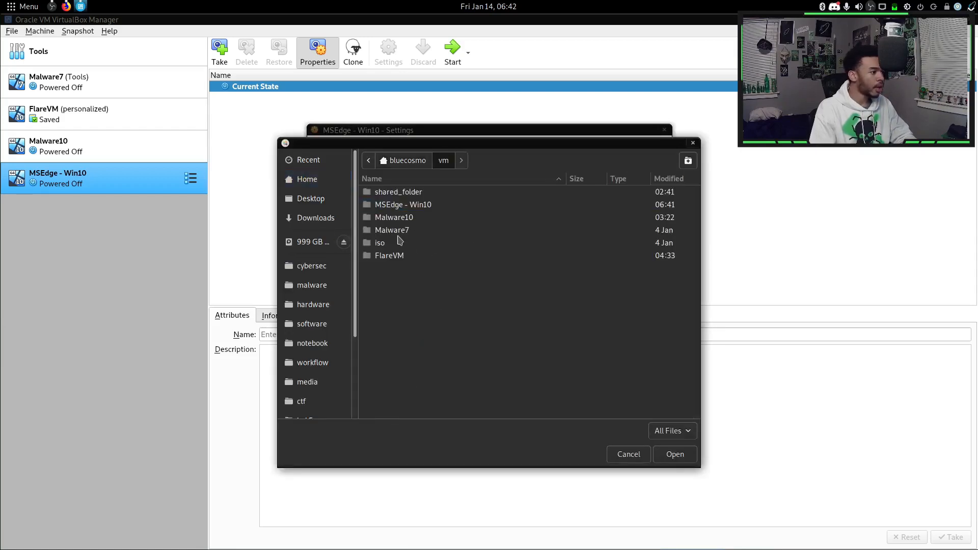
pyautogui.doubleClick(393, 195)
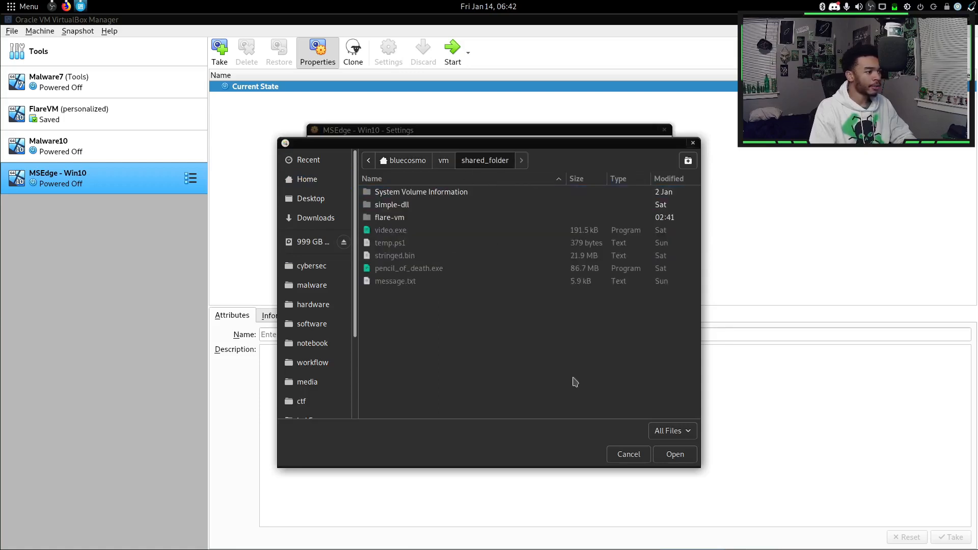
pyautogui.click(667, 455)
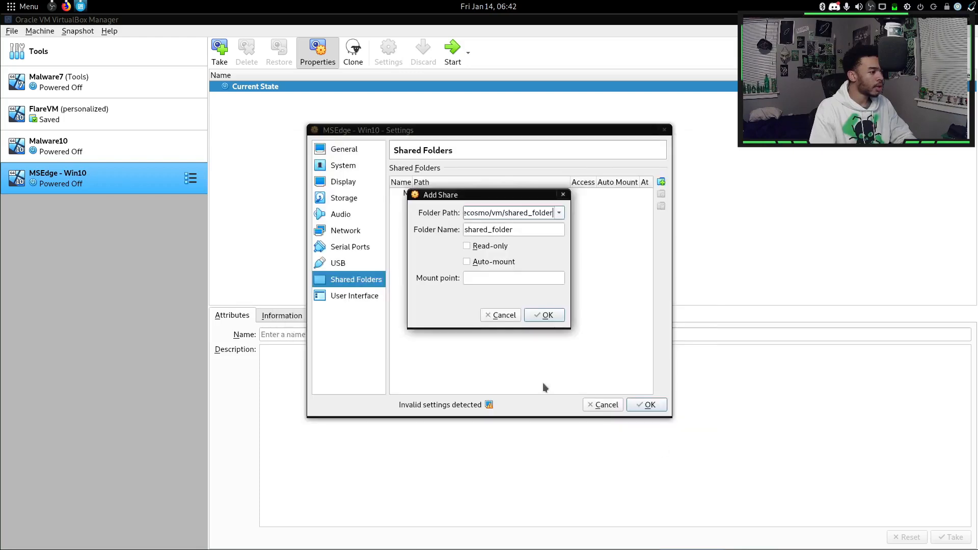
pyautogui.click(467, 262)
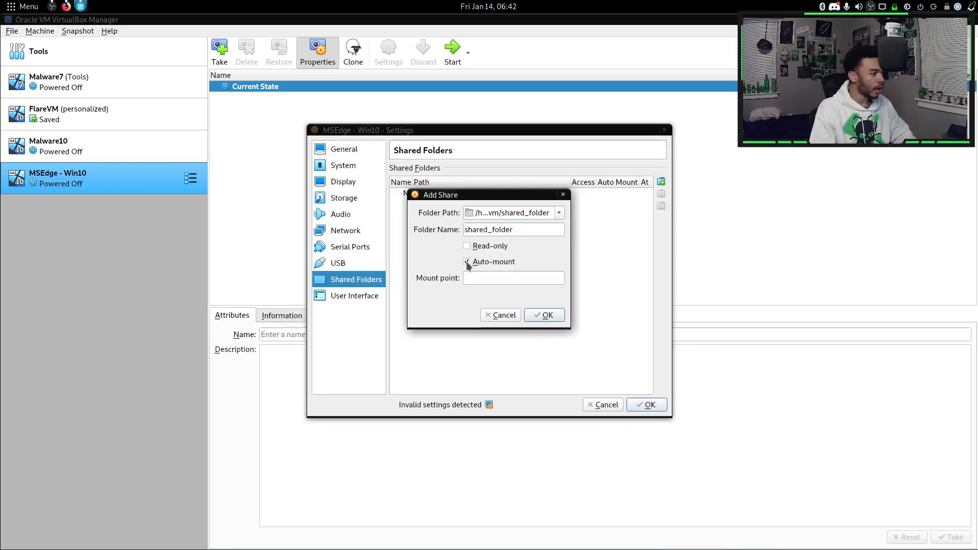
pyautogui.click(545, 315)
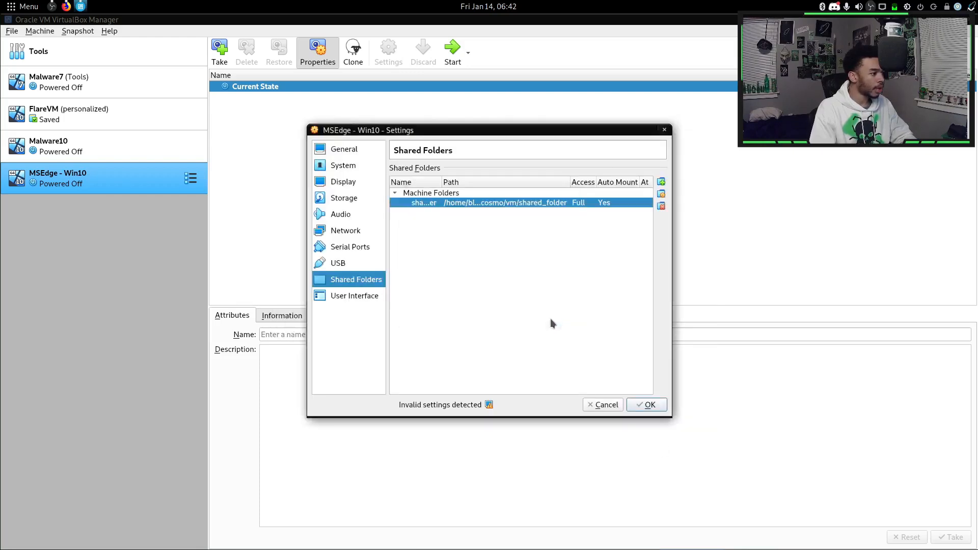
pyautogui.click(649, 405)
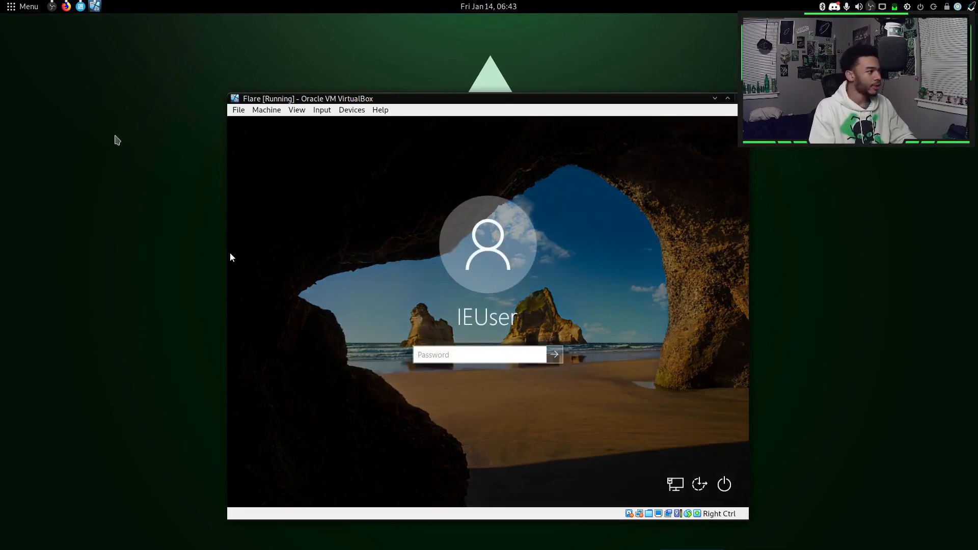
# Check the login password on the download page, then sign in to Windows 10 in the VM with it.
pyautogui.click(67, 6)
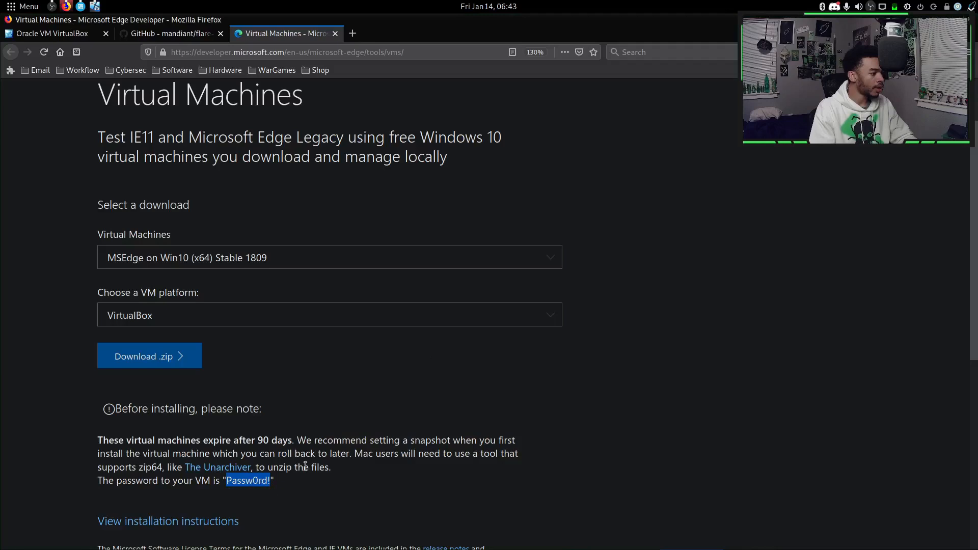
pyautogui.click(362, 480)
pyautogui.click(944, 20)
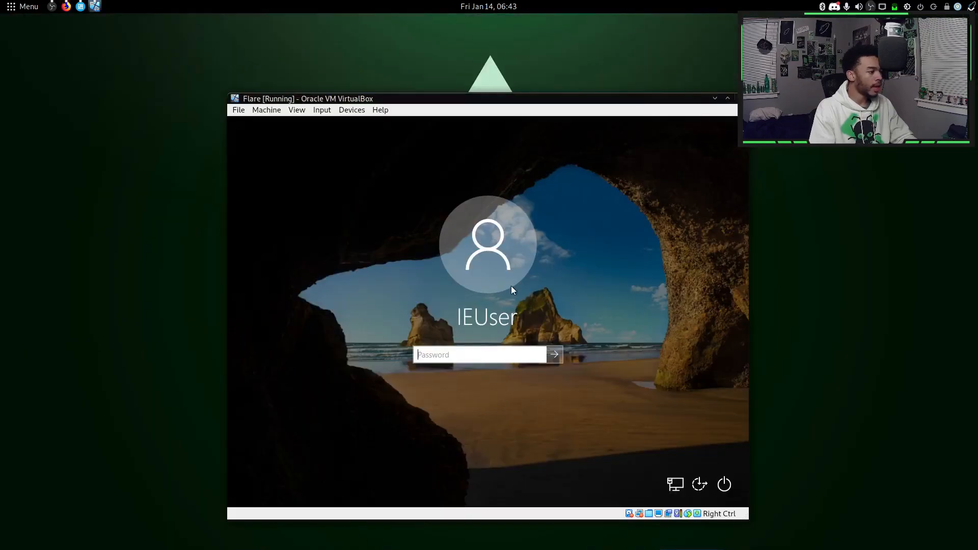
pyautogui.write('Pas')
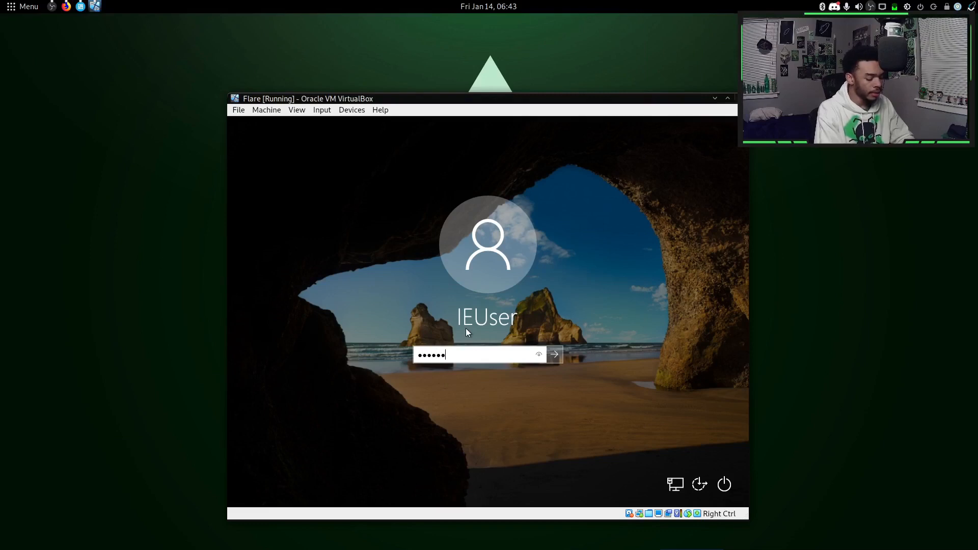
pyautogui.write('sw0rd!')
pyautogui.press('Return')
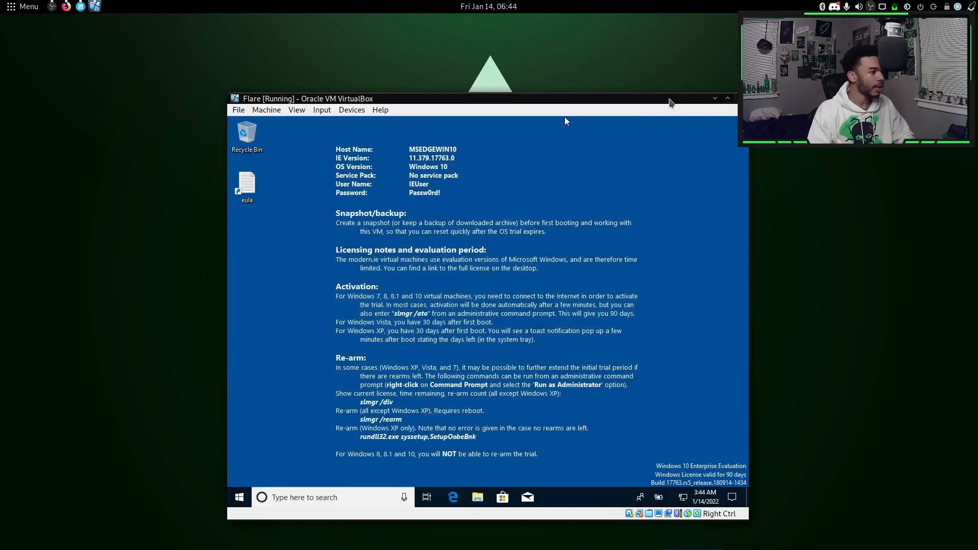
# Maximize the Flare VM window and set Shared Clipboard to Bidirectional.
pyautogui.click(727, 98)
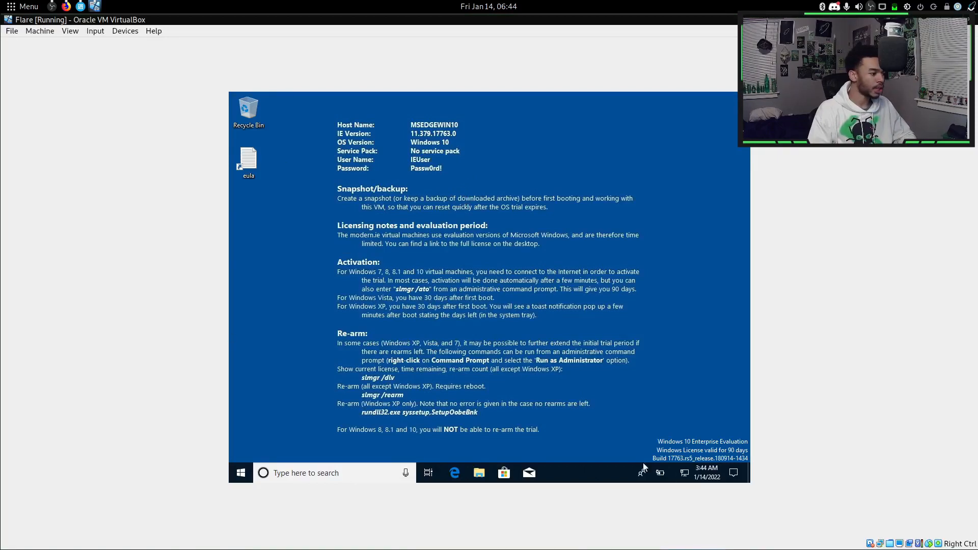
pyautogui.click(124, 30)
pyautogui.moveTo(142, 75)
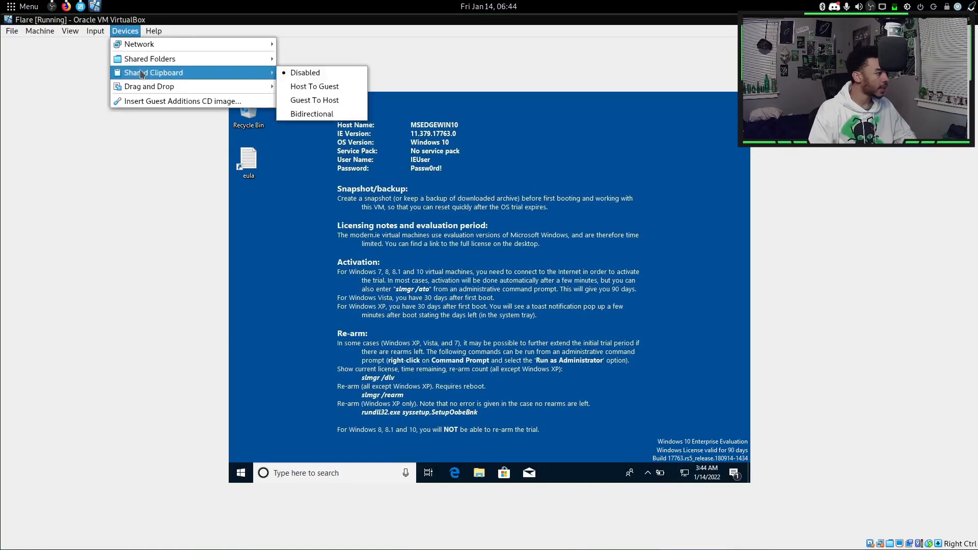
pyautogui.click(318, 113)
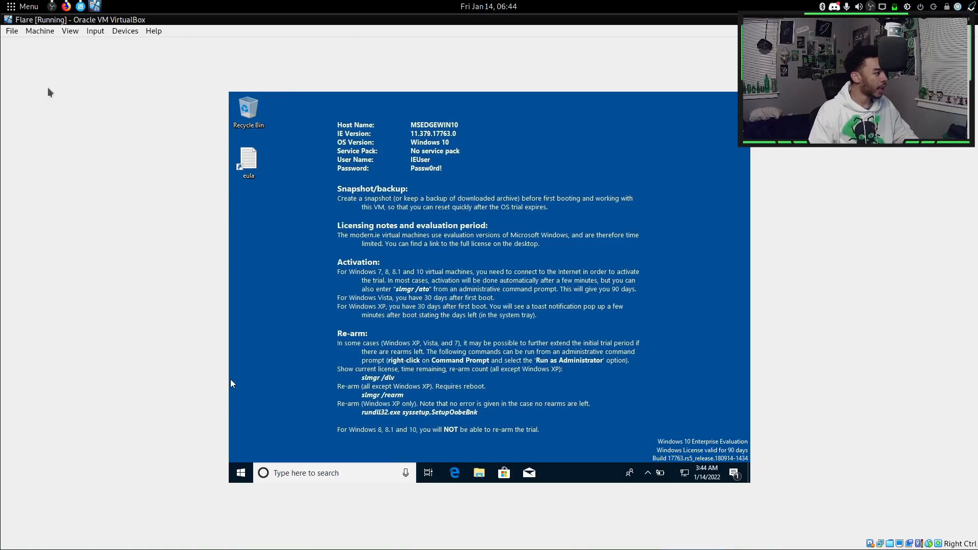
pyautogui.click(479, 472)
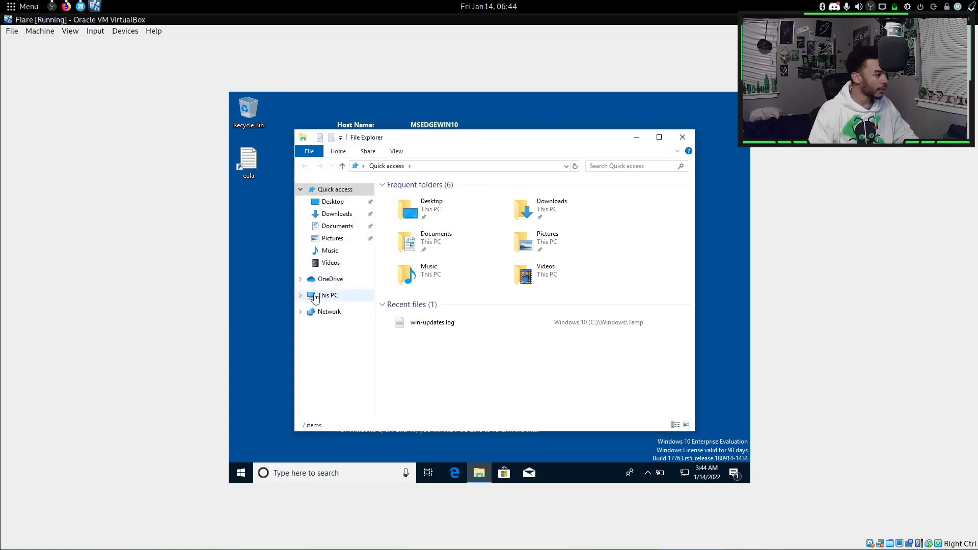
# Open the shared_folder (Z:) drive under This PC in the guest, then switch to Firefox.
pyautogui.click(314, 297)
pyautogui.click(439, 375)
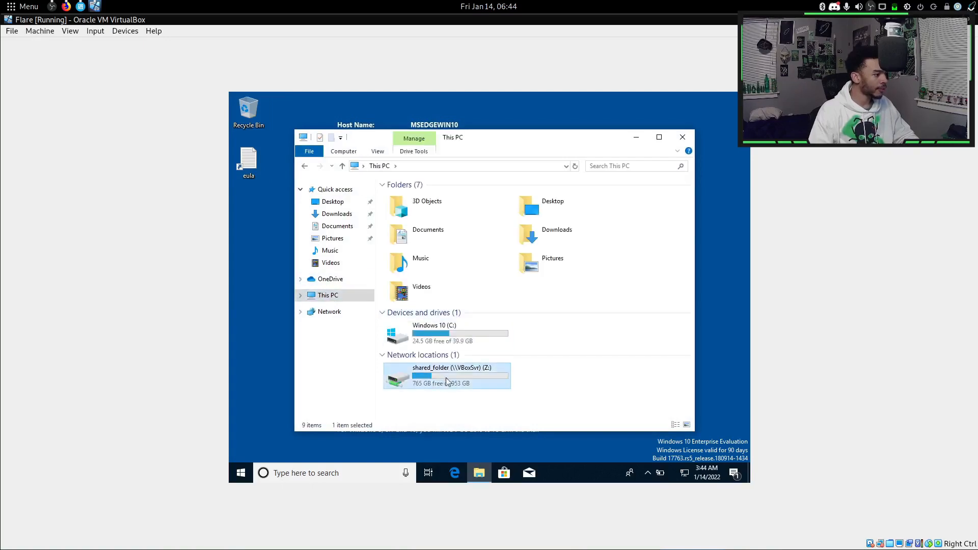
pyautogui.doubleClick(446, 380)
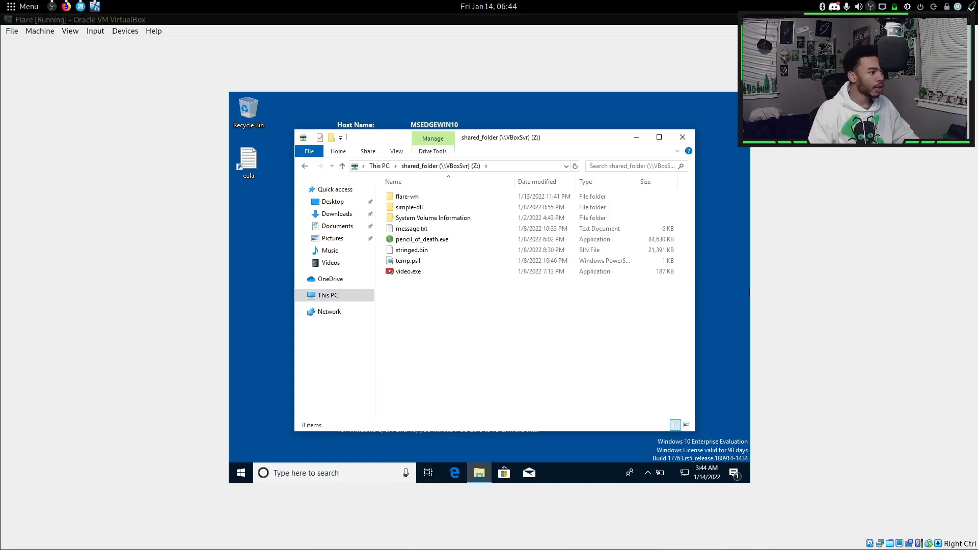
pyautogui.hotkey('alt', 'Tab')
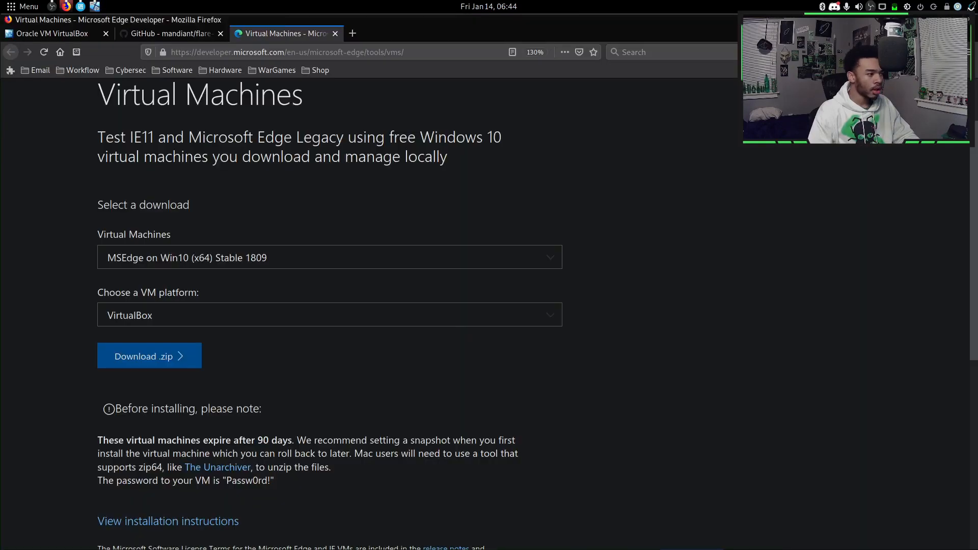
# Switch to the host desktop and open the host file manager.
pyautogui.hotkey('ctrl', 'alt', 'Right')
pyautogui.hotkey('ctrl', 'alt', 'Right')
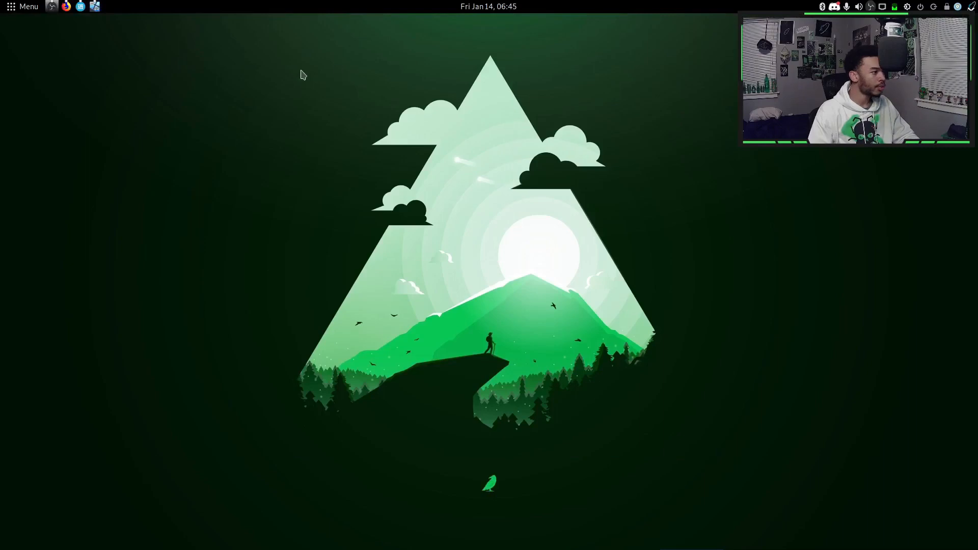
pyautogui.moveTo(1, 257)
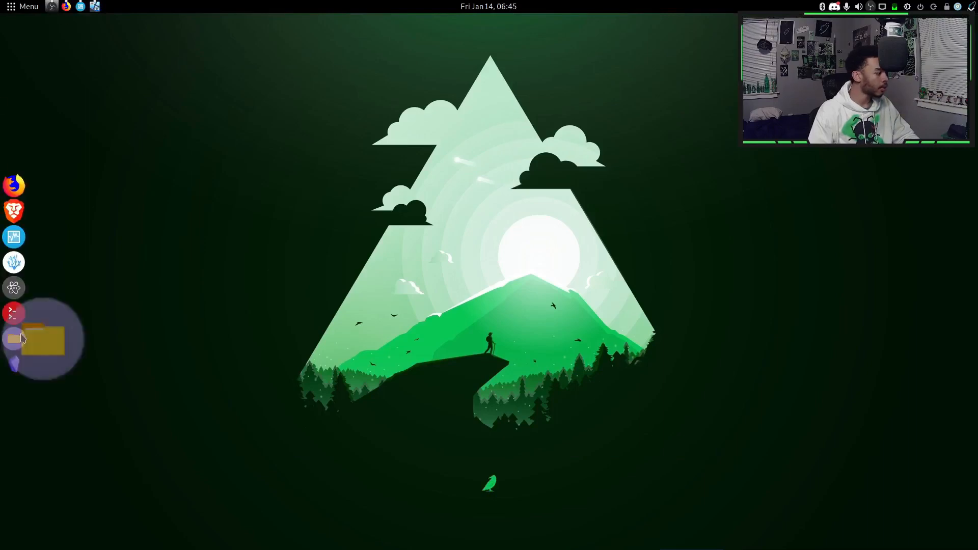
pyautogui.click(14, 339)
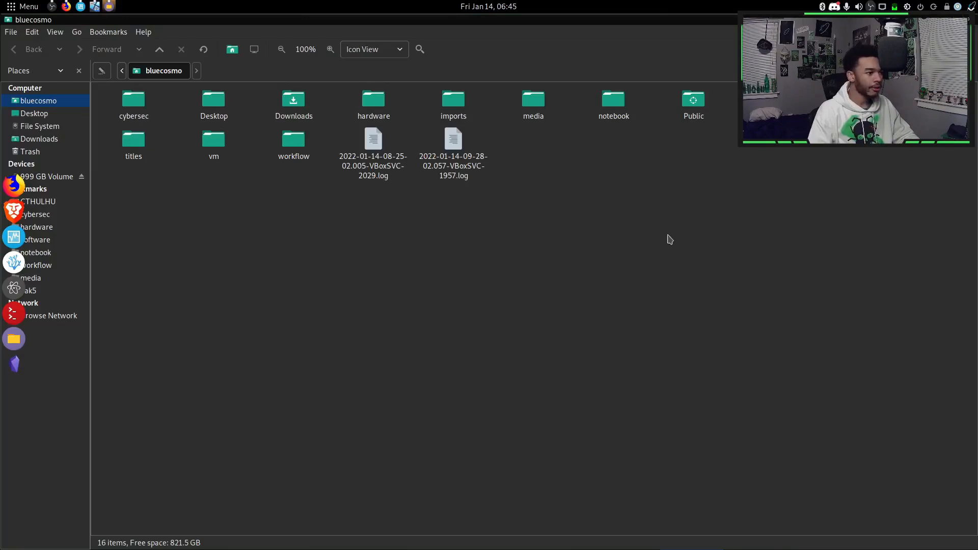
# Review the flare-vm README on GitHub in Firefox, then bring the Flare VM back.
pyautogui.click(66, 6)
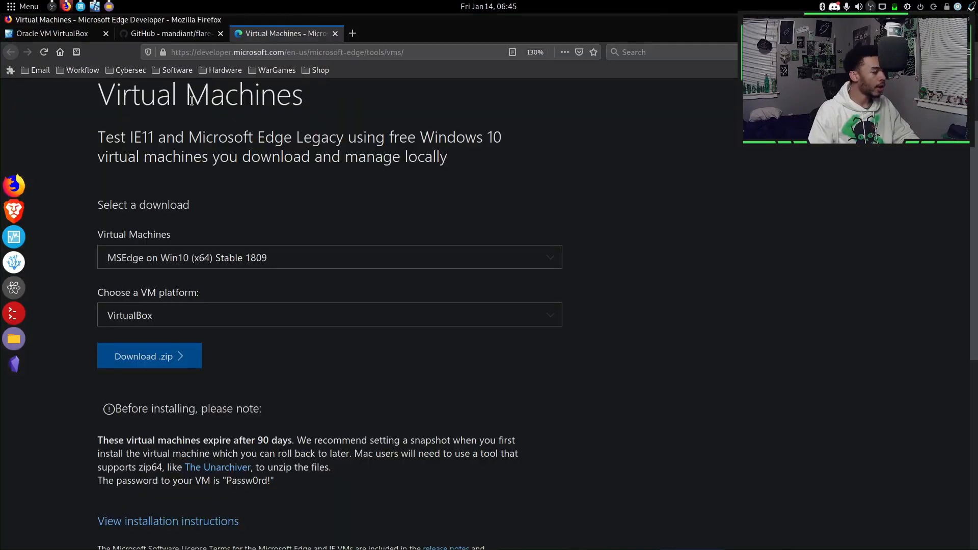
pyautogui.click(173, 33)
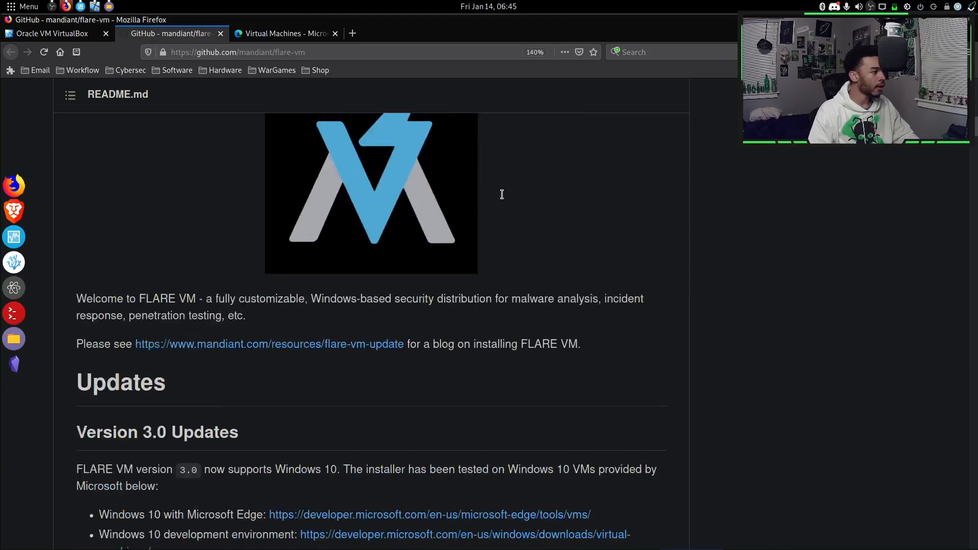
pyautogui.scroll(10, 502, 192)
pyautogui.scroll(3, 588, 182)
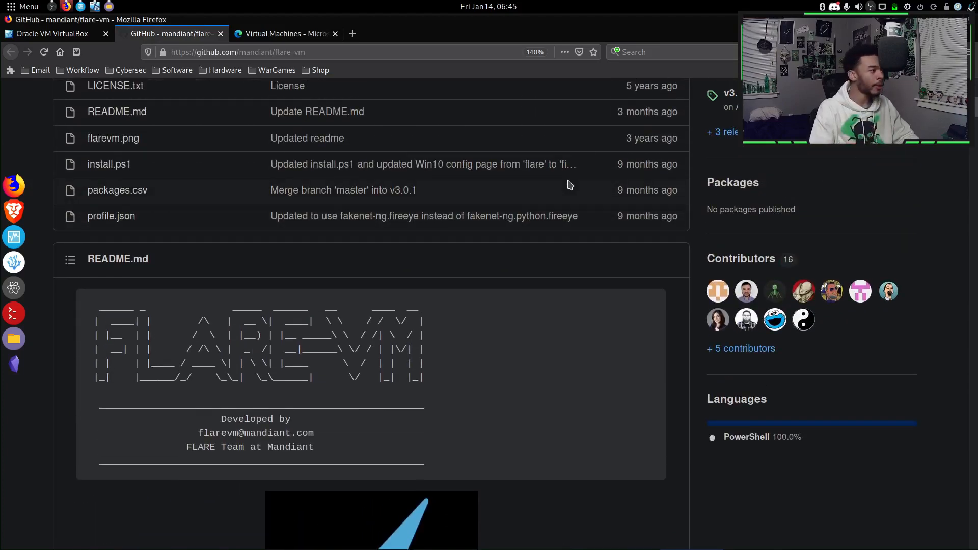
pyautogui.click(82, 7)
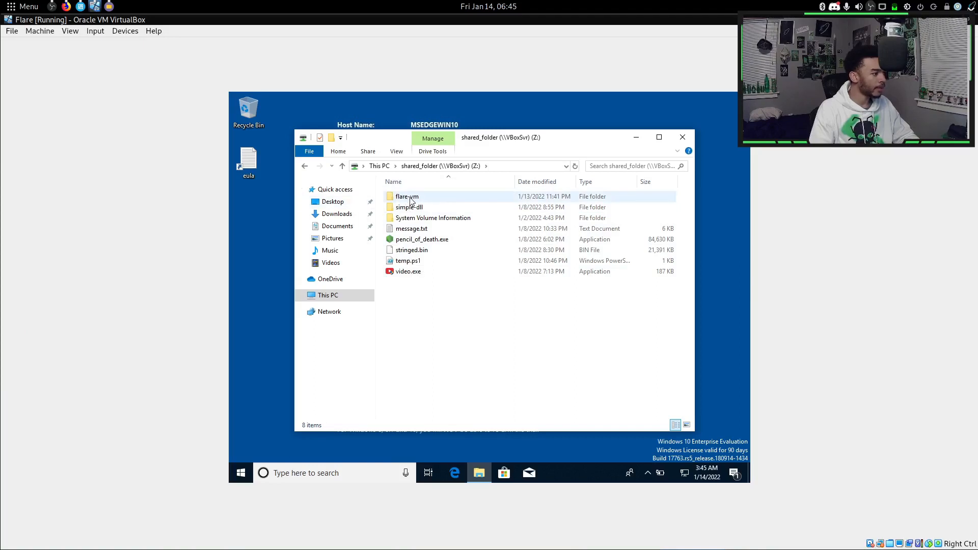
# Copy flare-vm from shared_folder (Z:) into Downloads and view it there.
pyautogui.moveTo(410, 200); pyautogui.dragTo(331, 218)
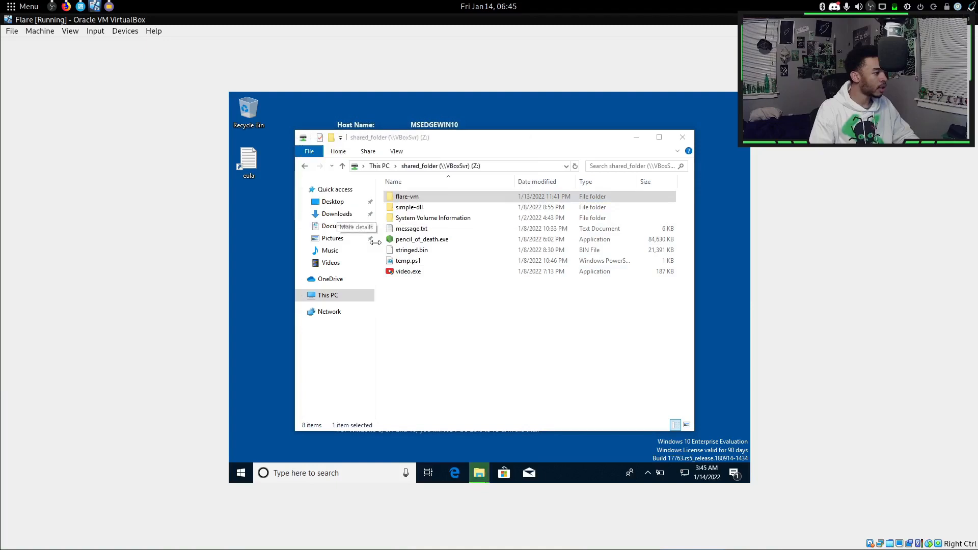
pyautogui.click(336, 214)
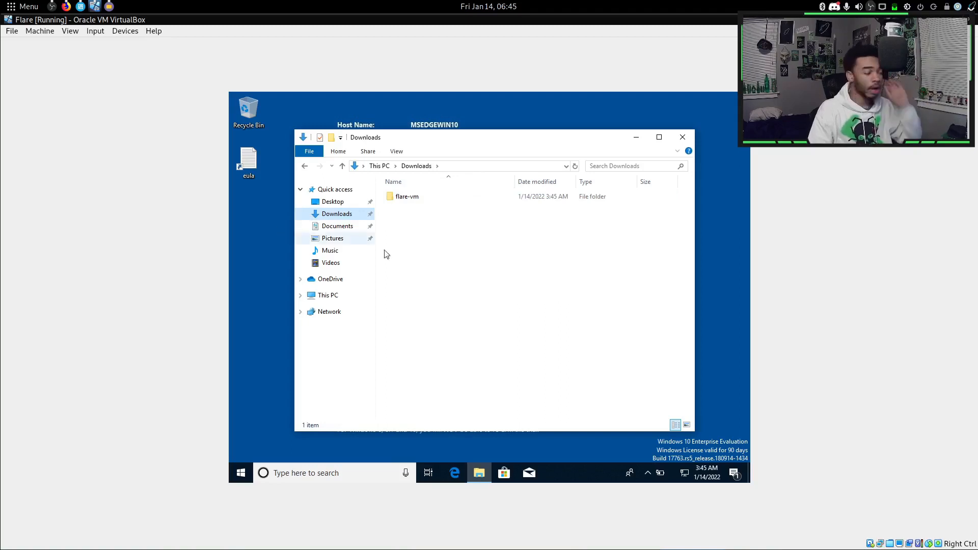
pyautogui.click(40, 30)
# Take a WindowsInitial snapshot described 'inital windows before activation', then close the VM window.
pyautogui.click(56, 57)
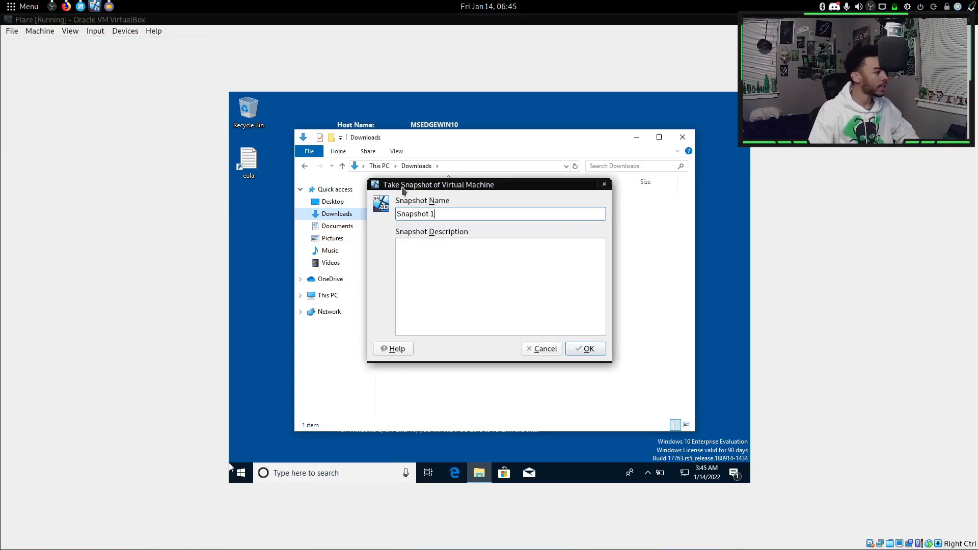
pyautogui.press('BackSpace')
pyautogui.press('BackSpace')
pyautogui.press('BackSpace')
pyautogui.press('BackSpace')
pyautogui.press('BackSpace')
pyautogui.press('BackSpace')
pyautogui.press('BackSpace')
pyautogui.press('BackSpace')
pyautogui.press('BackSpace')
pyautogui.write('W')
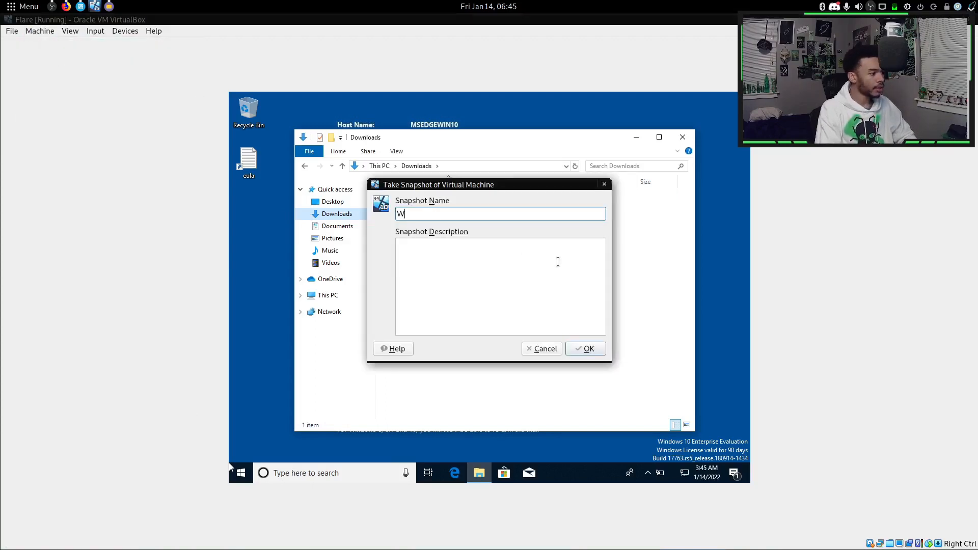
pyautogui.write('indowsInitial')
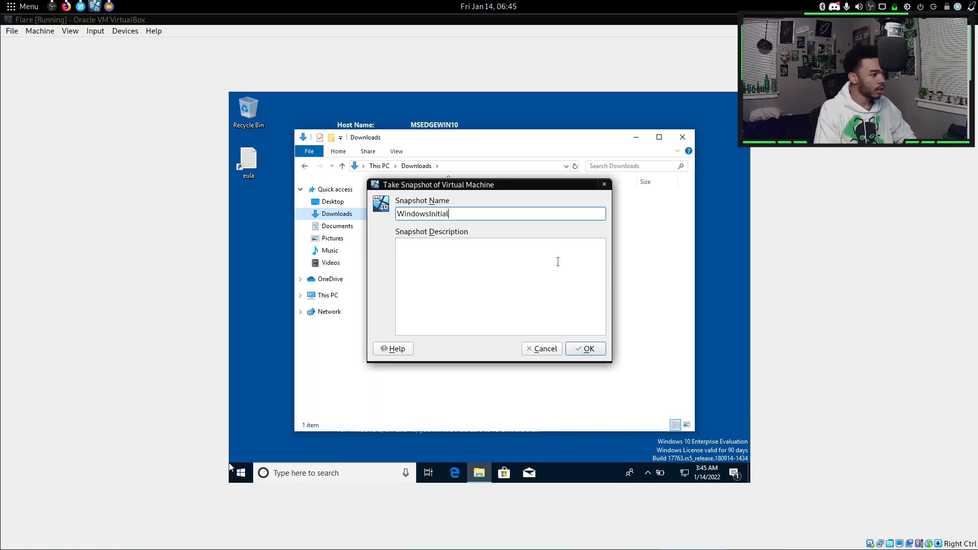
pyautogui.click(557, 261)
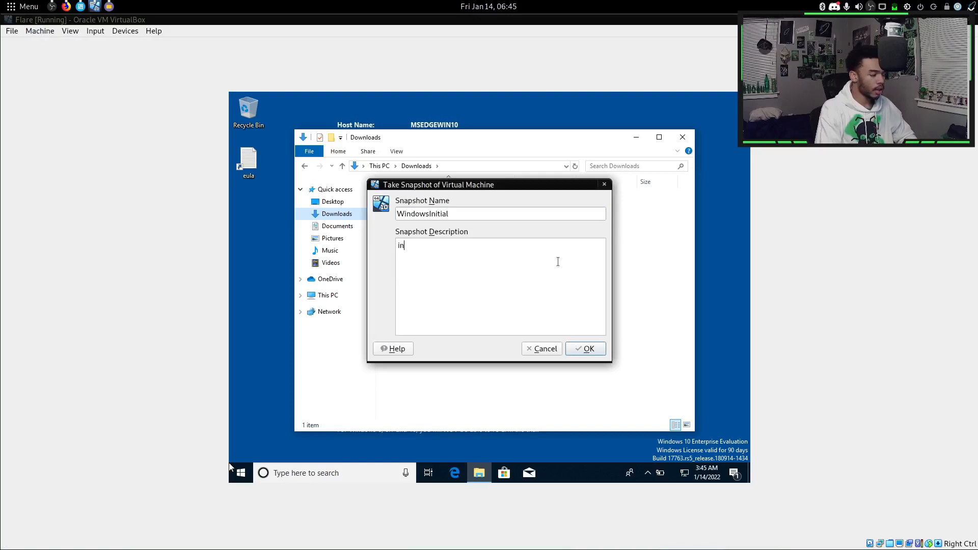
pyautogui.write('inital window')
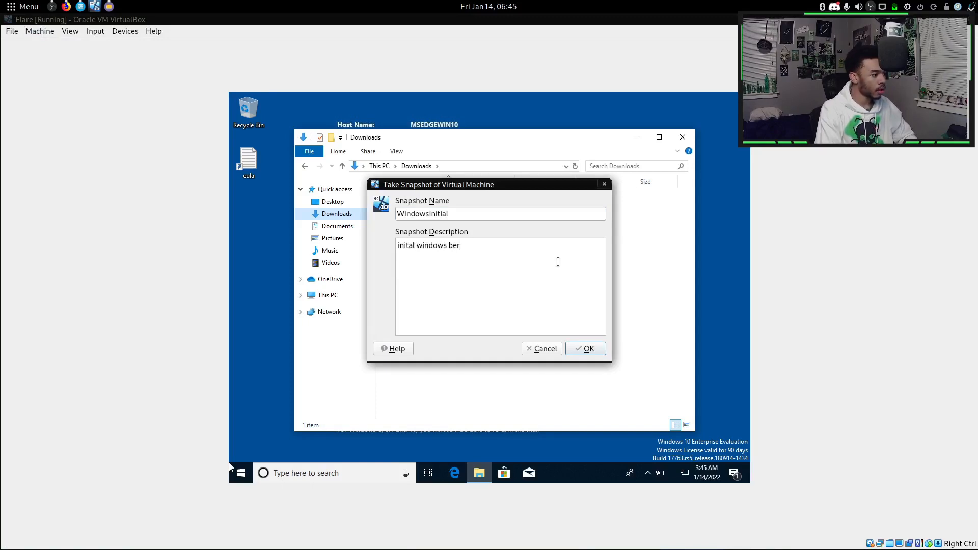
pyautogui.write('s before activation')
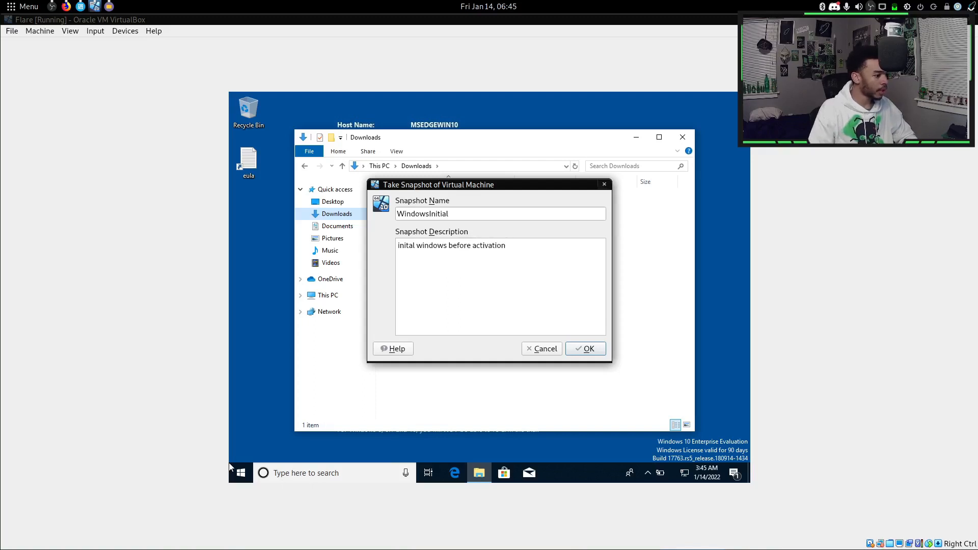
pyautogui.click(571, 347)
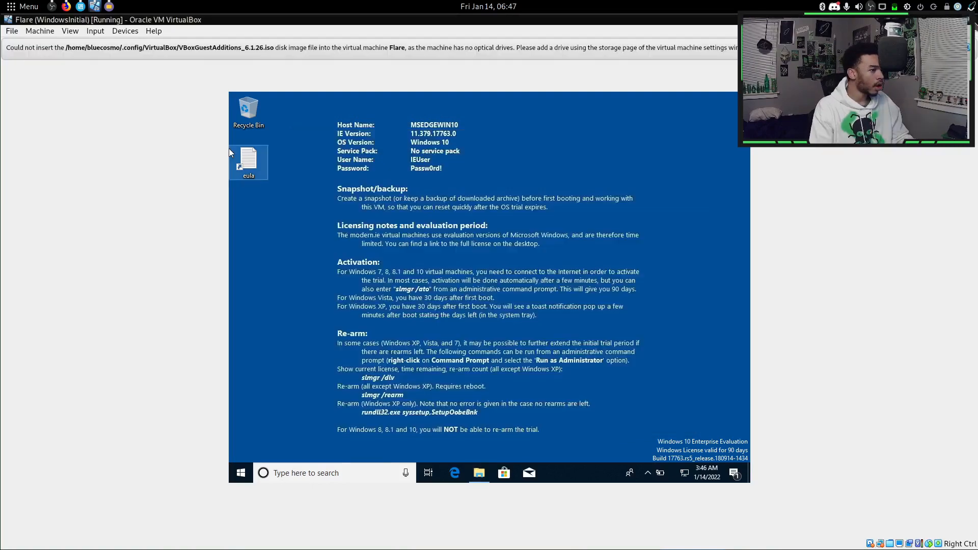
pyautogui.click(970, 20)
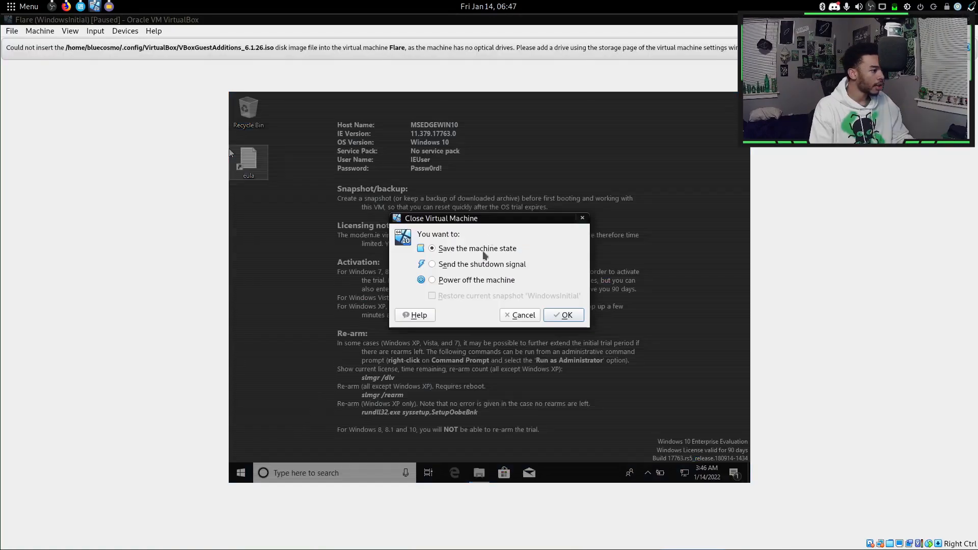
# Power off the Flare VM and attach VBoxGuestAdditions_6.1.26.iso as an IDE optical drive.
pyautogui.click(470, 280)
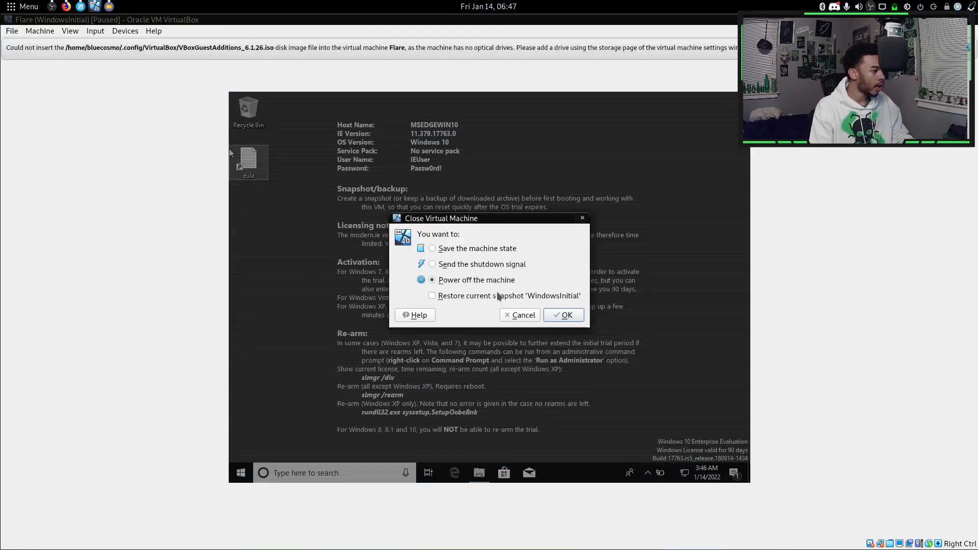
pyautogui.click(565, 314)
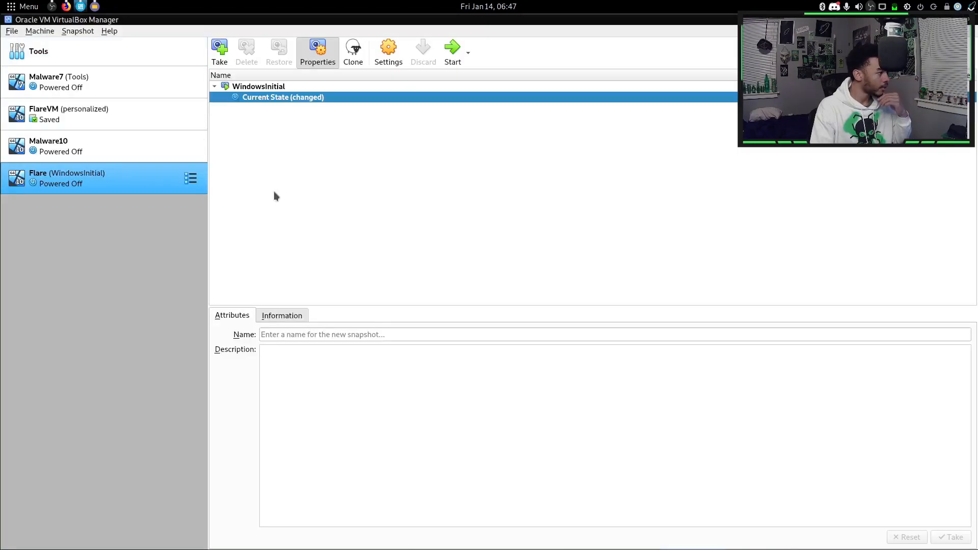
pyautogui.click(387, 56)
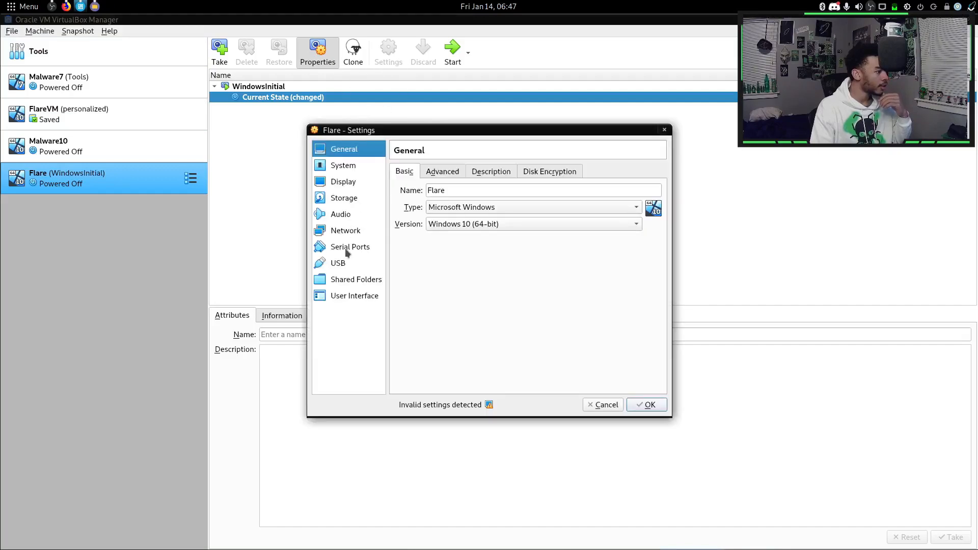
pyautogui.click(349, 203)
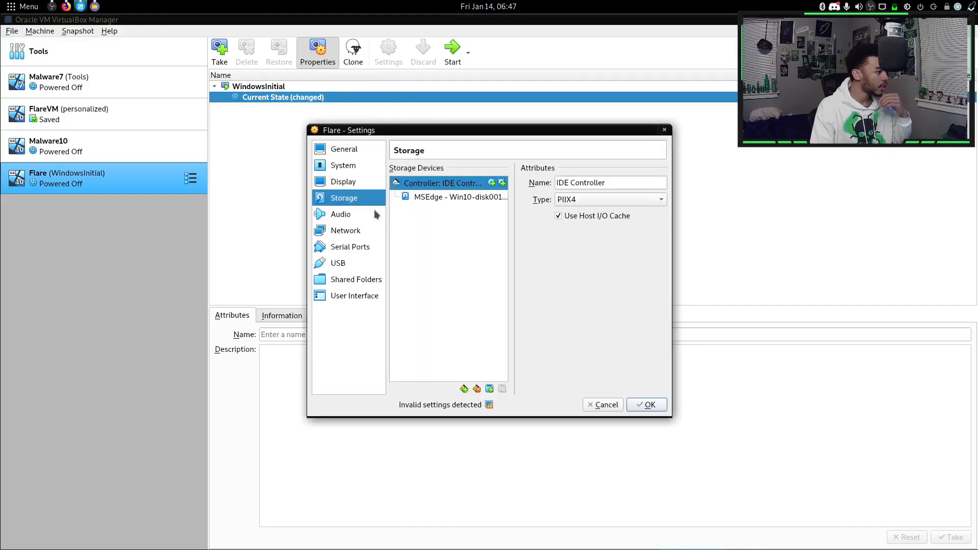
pyautogui.click(496, 184)
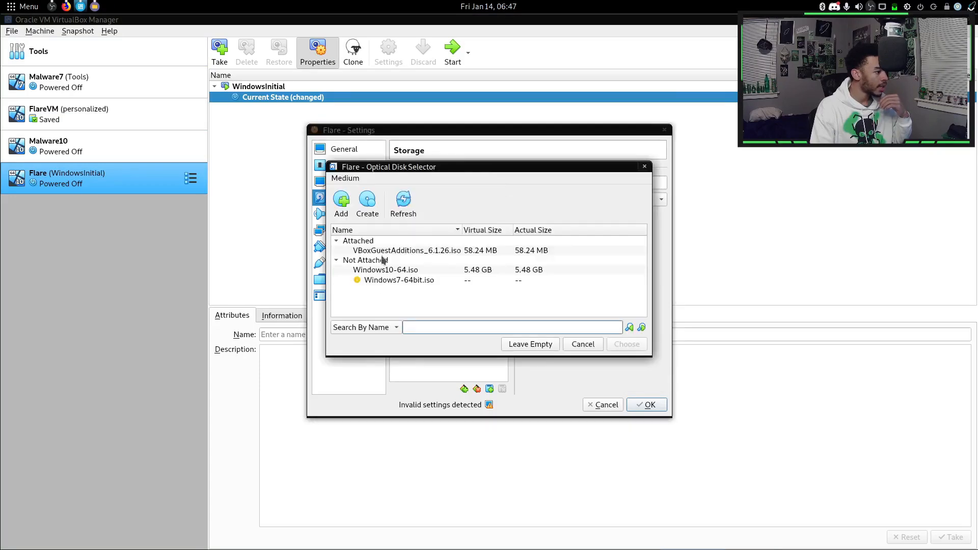
pyautogui.click(379, 252)
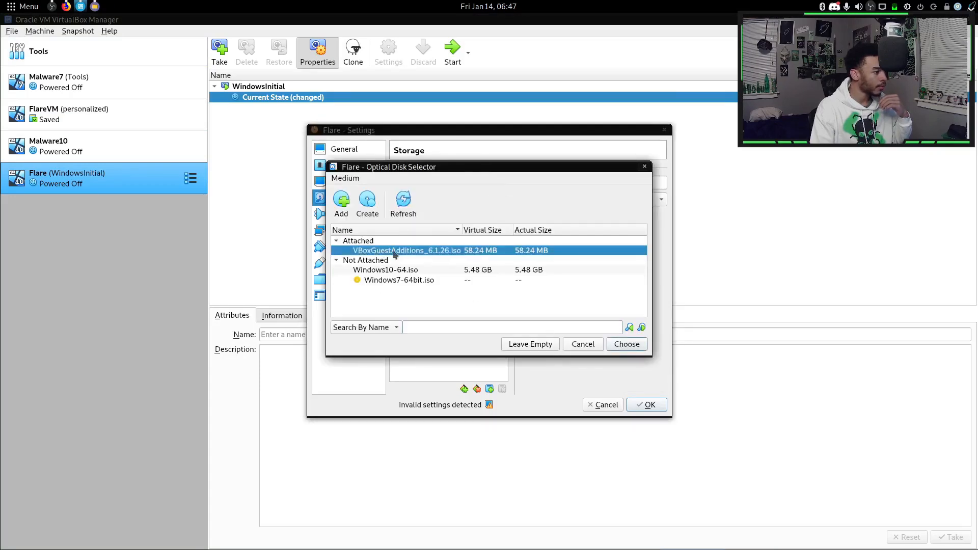
pyautogui.click(626, 346)
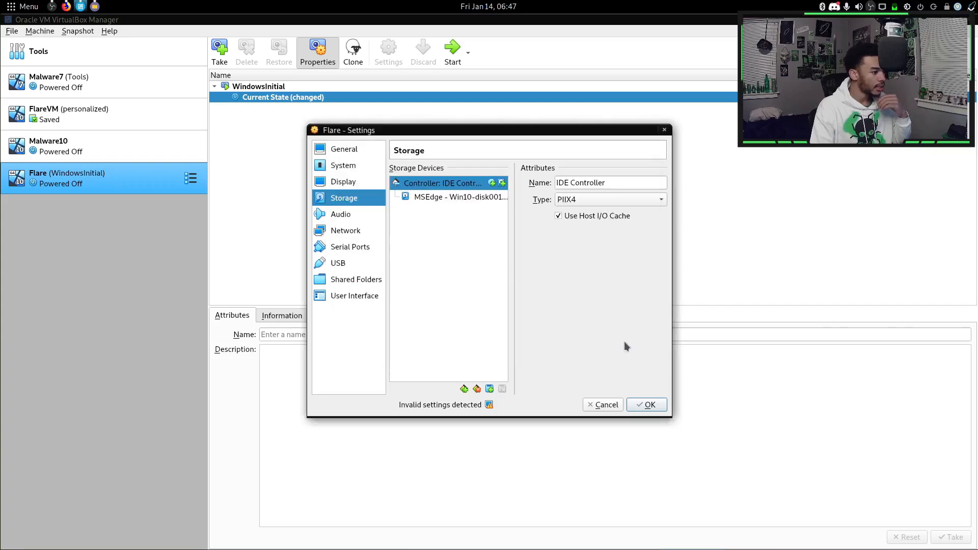
pyautogui.click(646, 404)
# Boot the Flare VM and run VBoxWindowsAdditions-amd64.exe from CD Drive (D:).
pyautogui.click(451, 50)
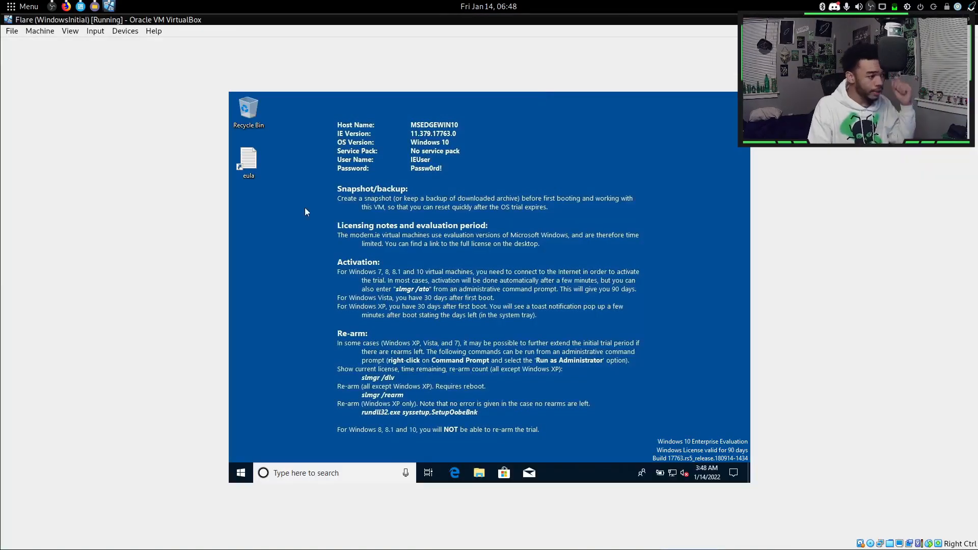
pyautogui.click(478, 478)
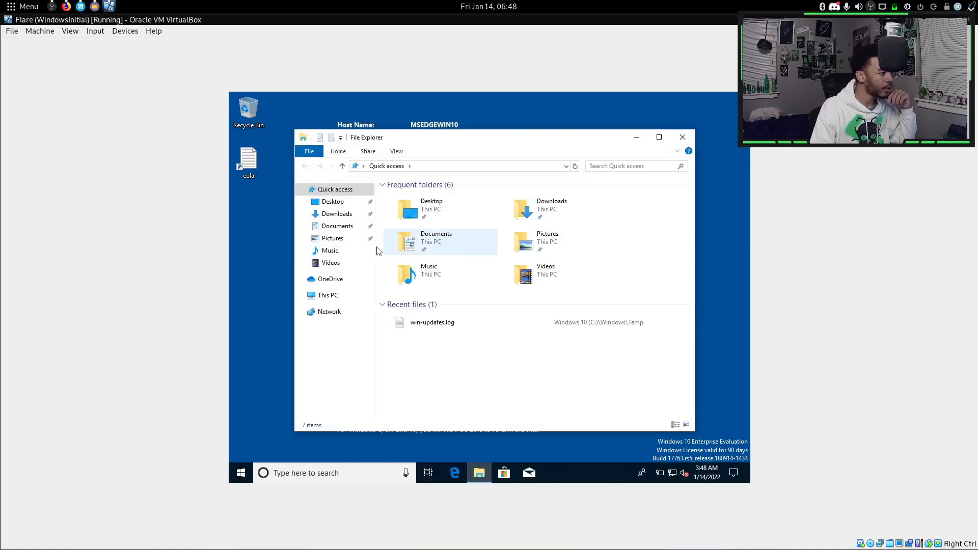
pyautogui.click(326, 295)
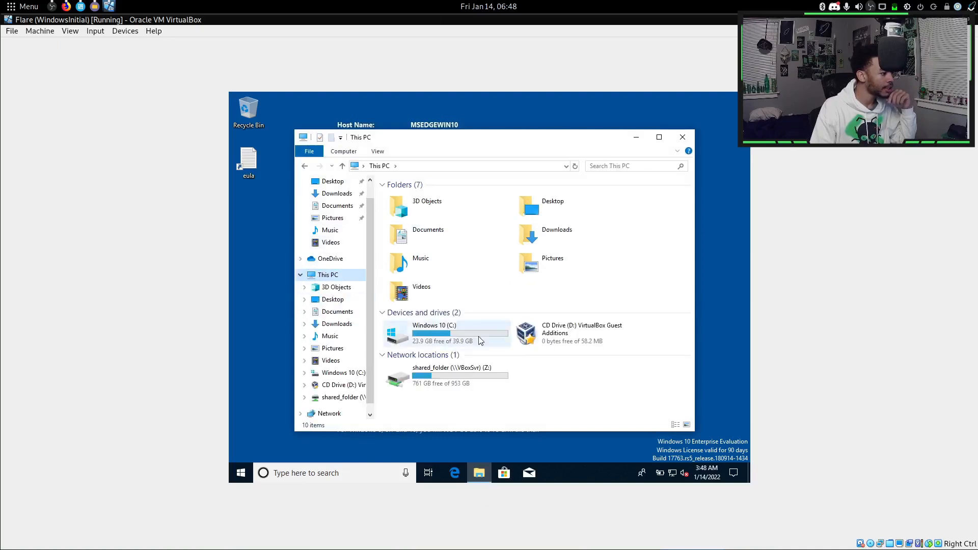
pyautogui.doubleClick(578, 338)
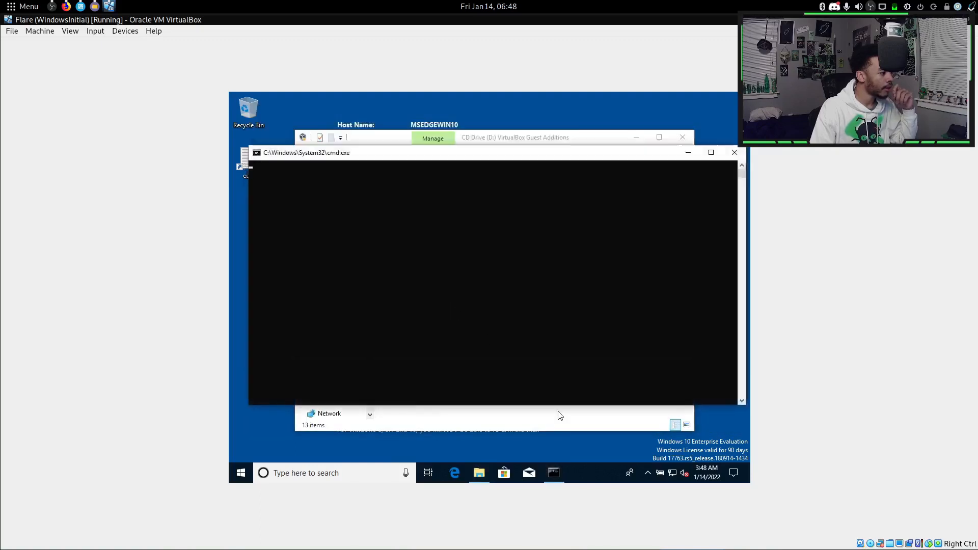
pyautogui.doubleClick(456, 316)
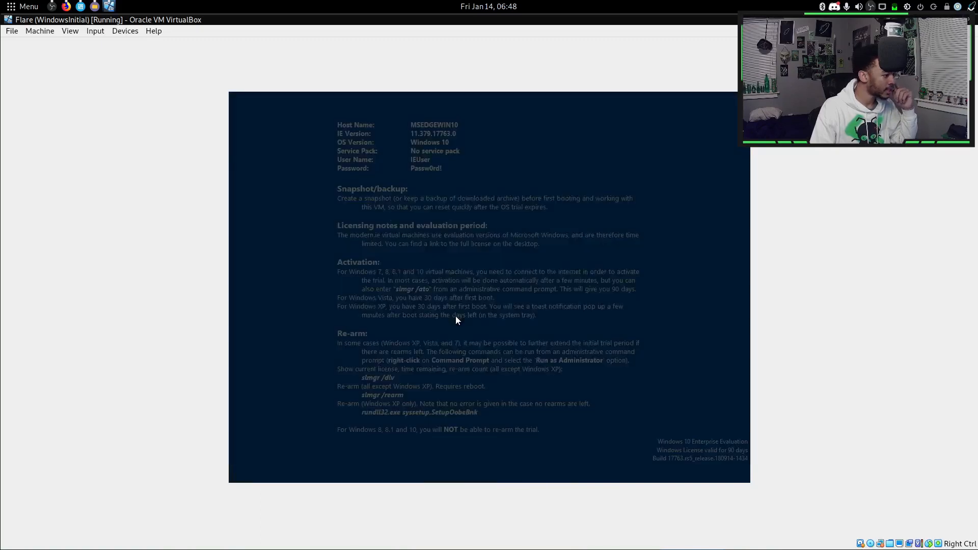
# Install Guest Additions 6.1.26 with default location and driver, then reboot now.
pyautogui.click(440, 351)
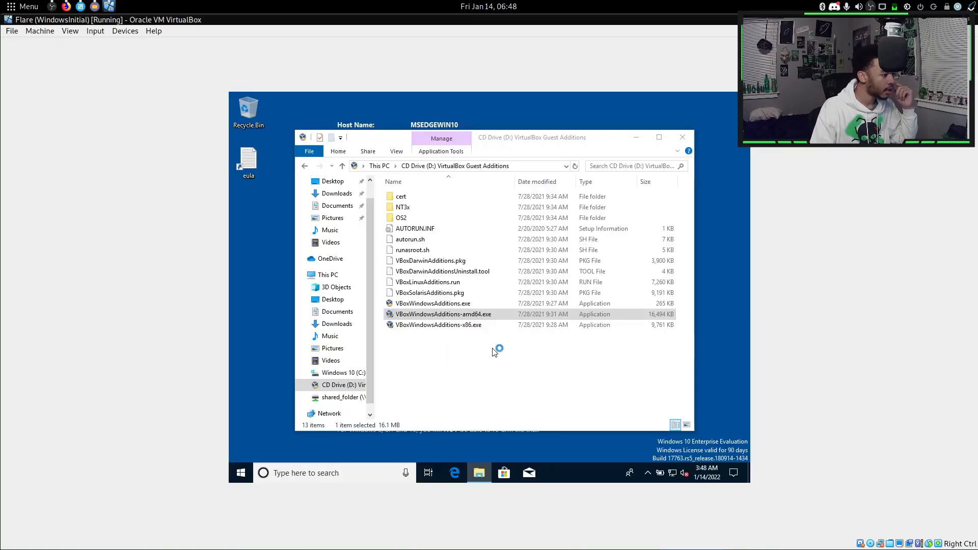
pyautogui.click(544, 365)
pyautogui.click(545, 365)
pyautogui.click(546, 365)
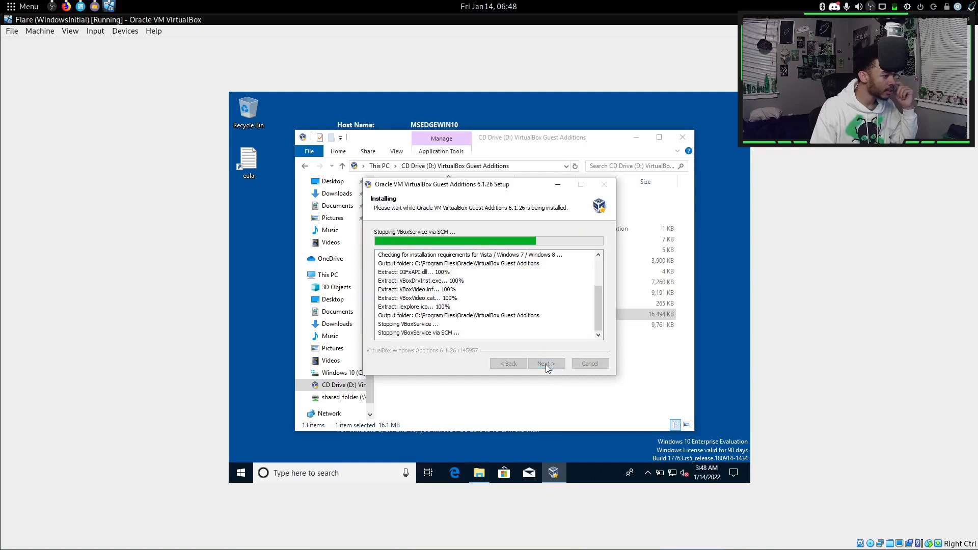
pyautogui.click(541, 343)
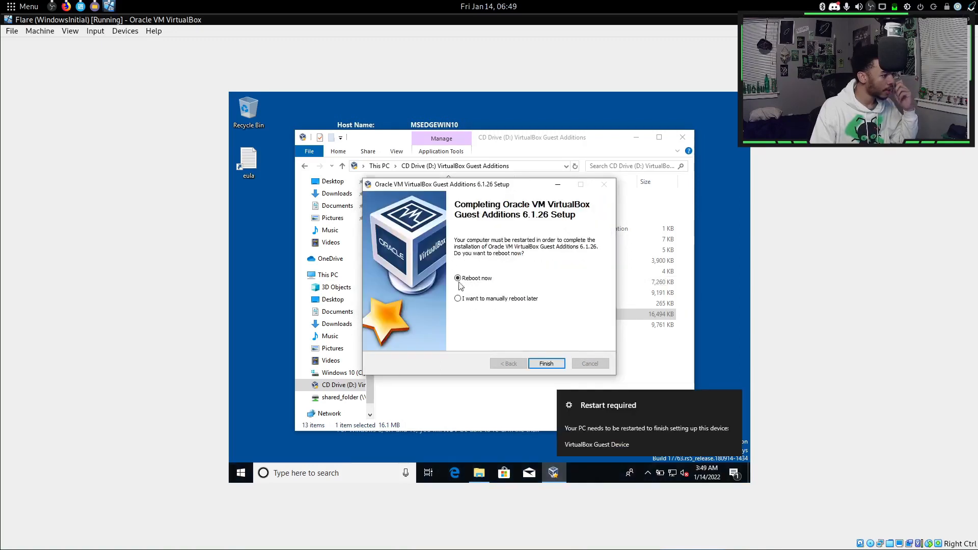
pyautogui.click(546, 363)
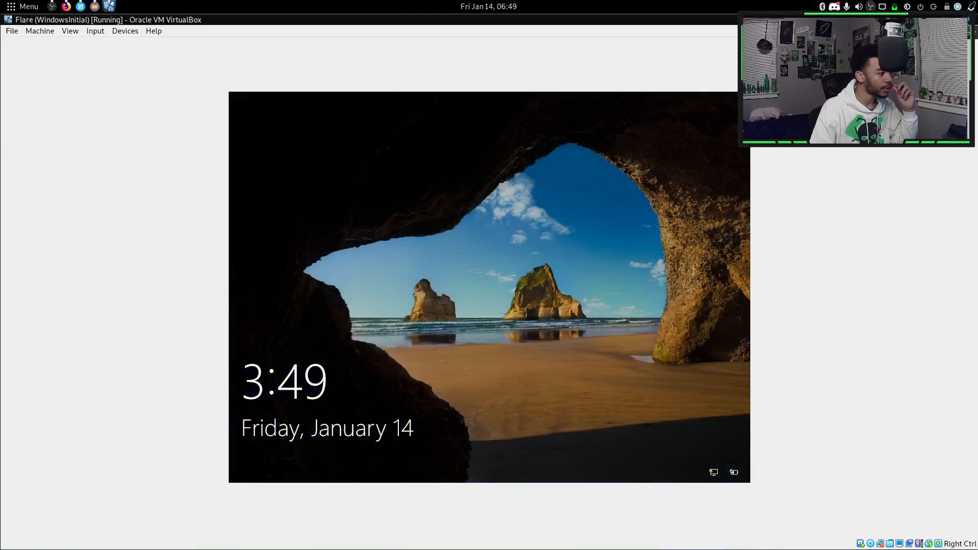
# Close the Flare VM window choosing 'Power off the machine'.
pyautogui.click(972, 20)
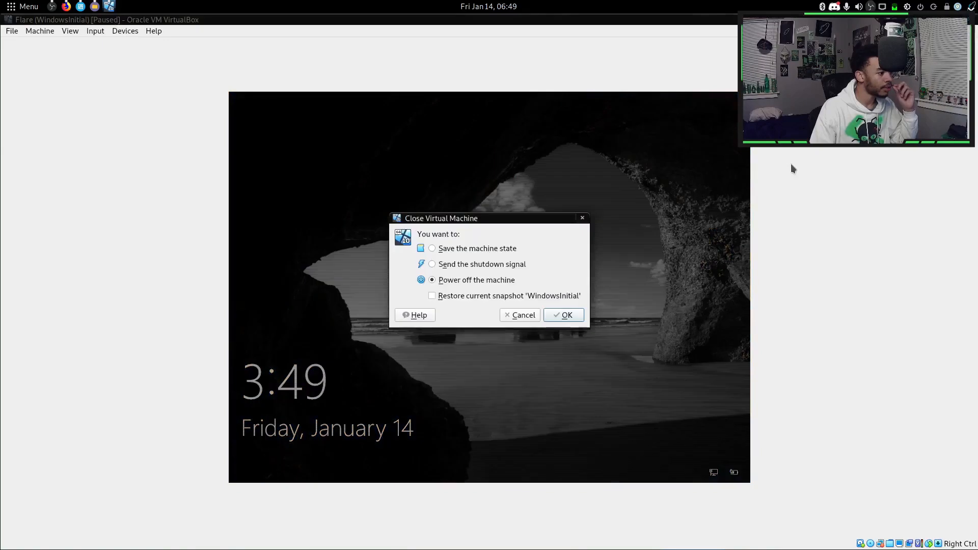
pyautogui.click(565, 315)
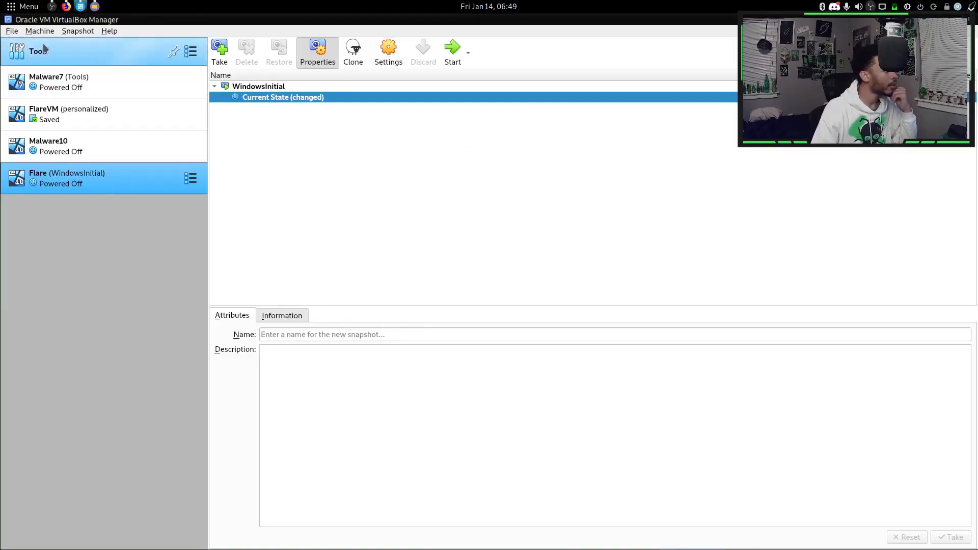
# In Virtual Media Manager, select the 40 GB MSEdge - Win10-disk001.vdi disk.
pyautogui.click(13, 31)
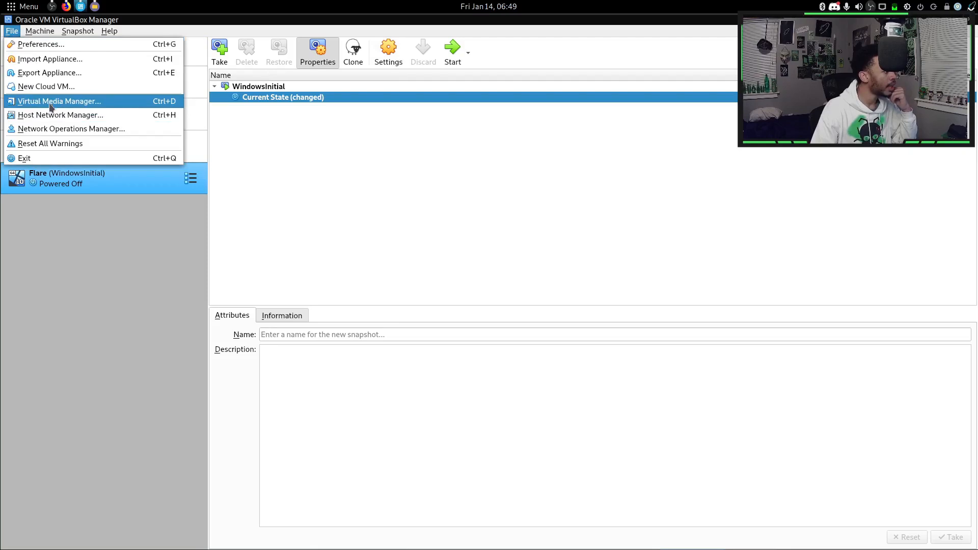
pyautogui.click(110, 105)
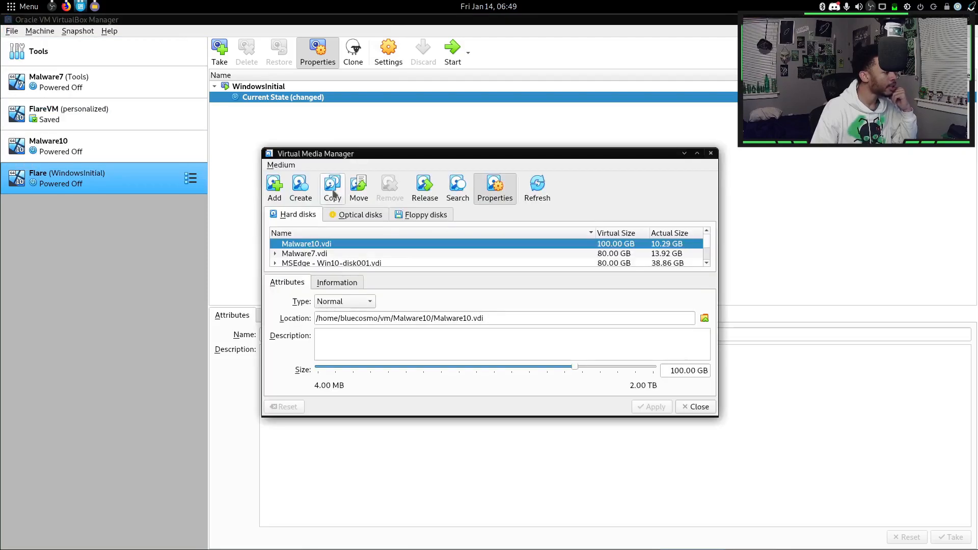
pyautogui.scroll(-2, 442, 256)
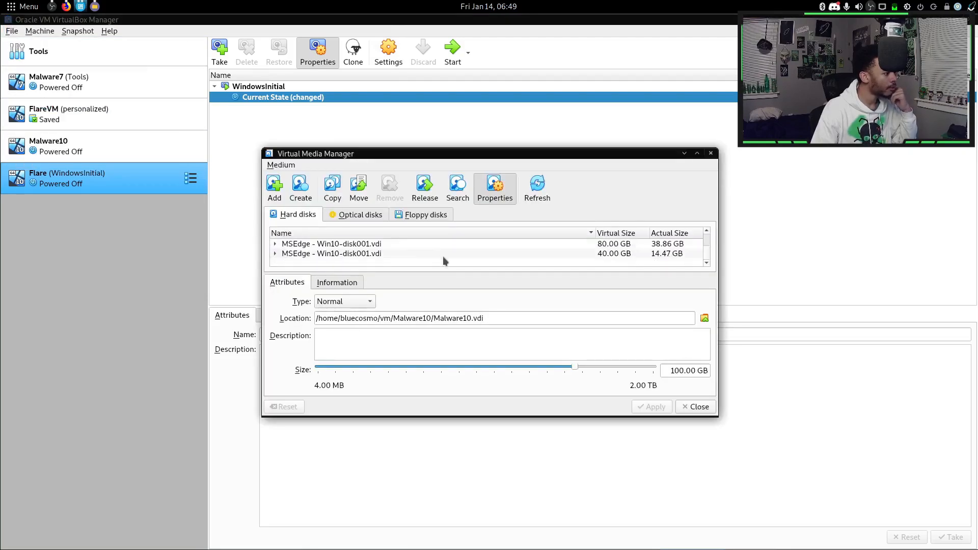
pyautogui.scroll(2, 438, 257)
pyautogui.scroll(-1, 336, 249)
pyautogui.click(558, 255)
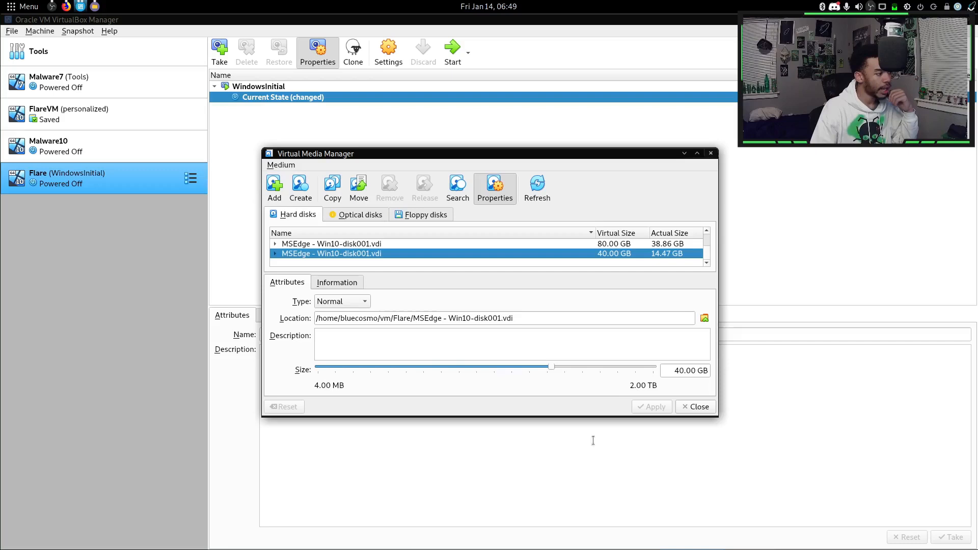
# Resize the disk to 80 GB, apply, and start the Flare VM.
pyautogui.click(677, 370)
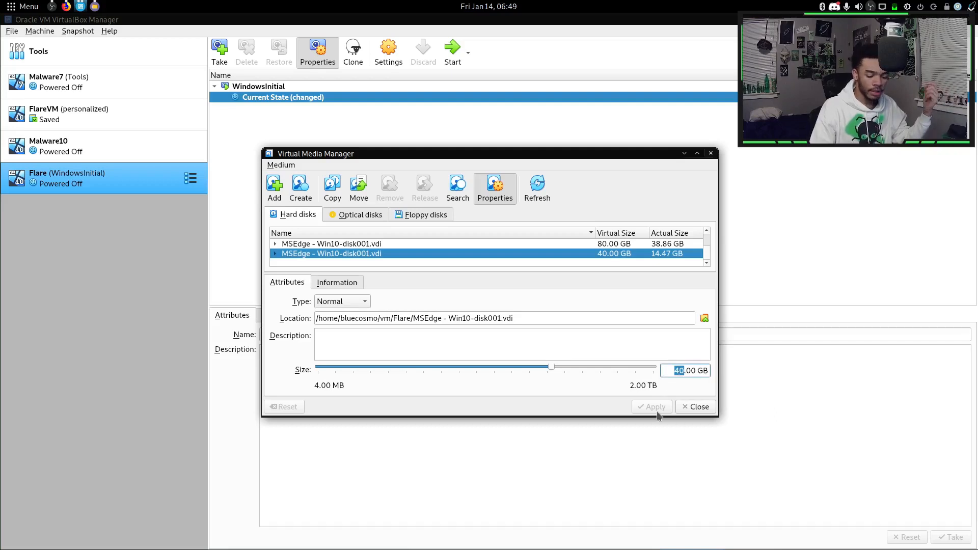
pyautogui.press('BackSpace')
pyautogui.press('Delete')
pyautogui.write('80')
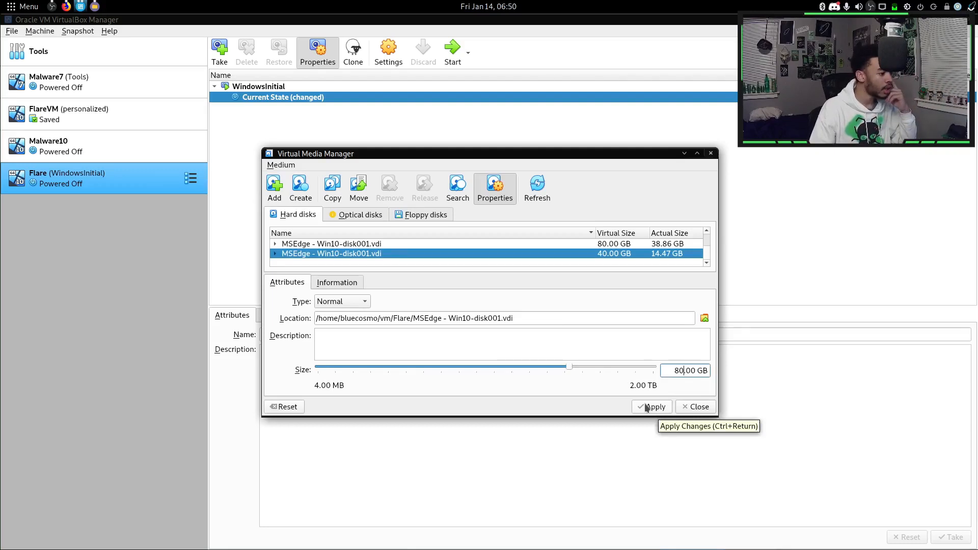
pyautogui.click(657, 409)
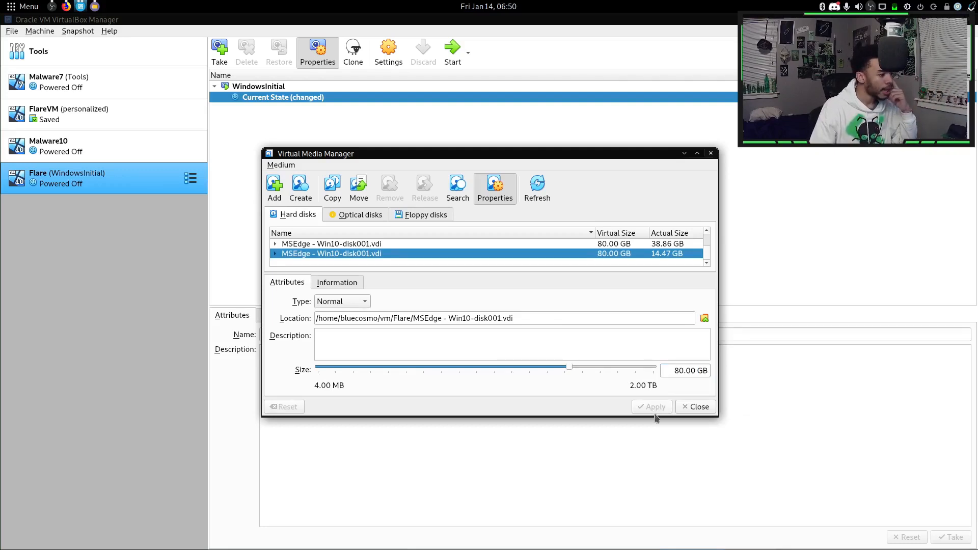
pyautogui.click(695, 407)
pyautogui.click(452, 50)
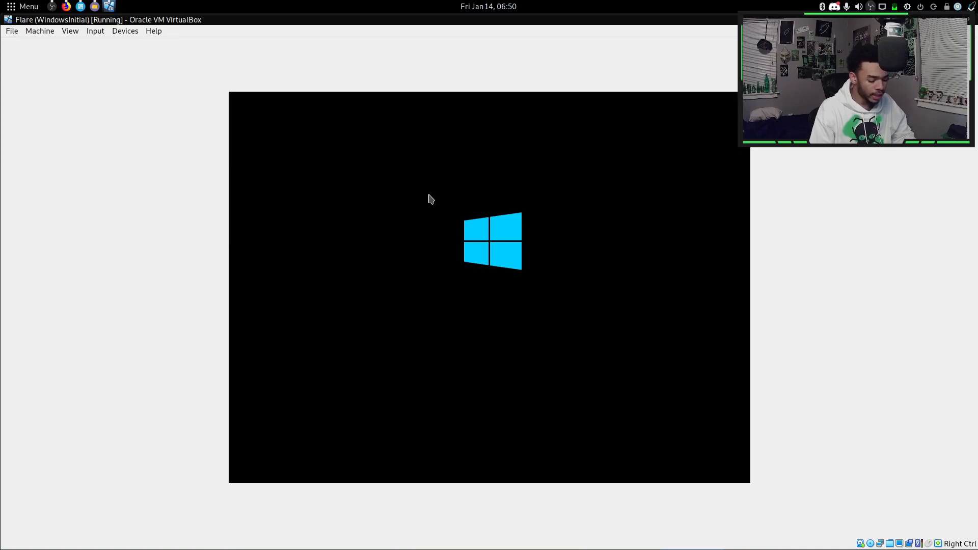
# Go fullscreen and open Downloads\flare-vm in Explorer, showing its full path.
pyautogui.hotkey('ctrl', 'f')
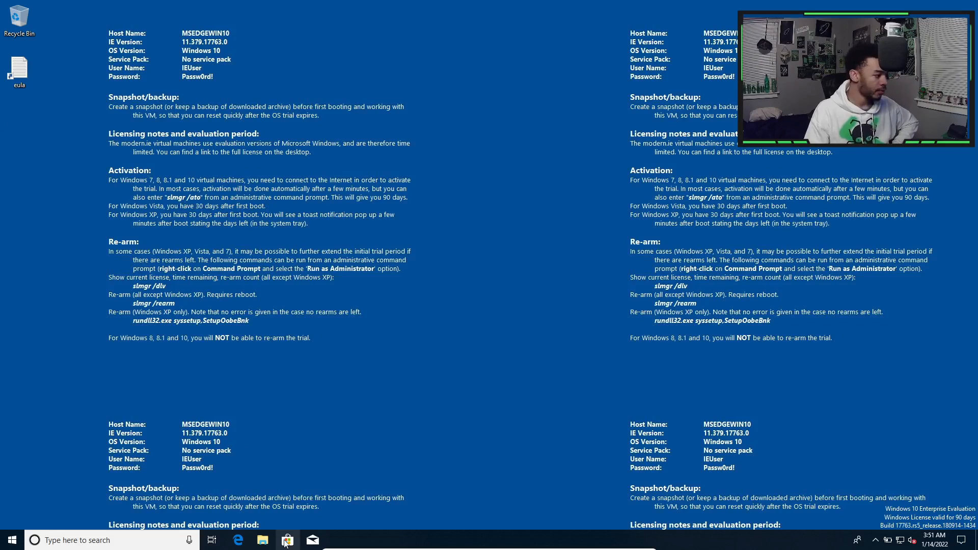
pyautogui.click(264, 541)
pyautogui.click(430, 183)
pyautogui.doubleClick(441, 185)
pyautogui.doubleClick(326, 174)
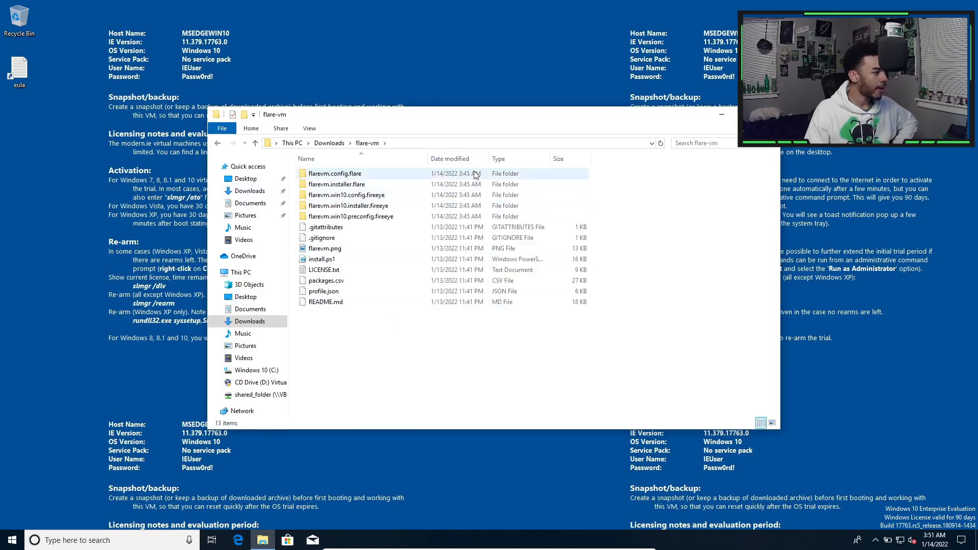
pyautogui.click(476, 143)
pyautogui.hotkey('ctrl', 'c')
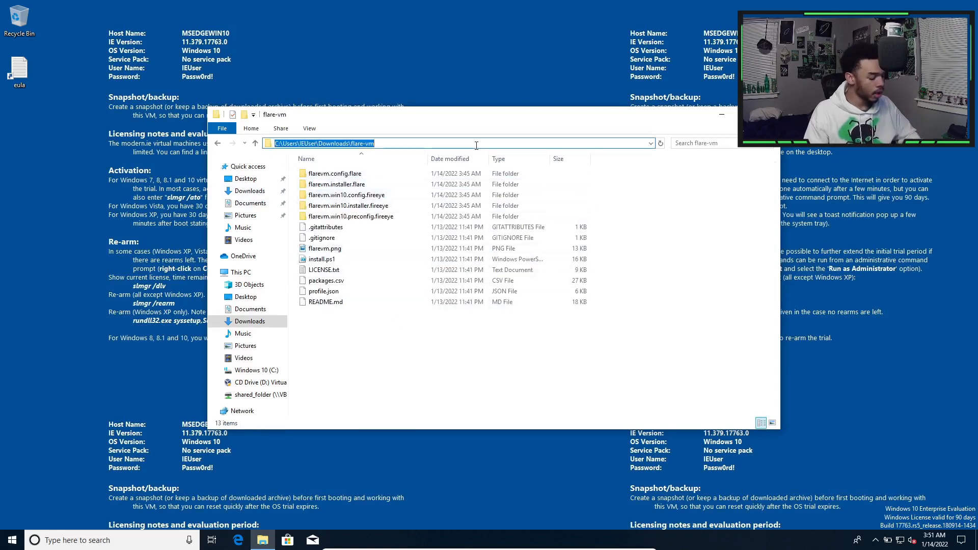
# Launch Windows PowerShell as Administrator and approve the UAC prompt.
pyautogui.press('super')
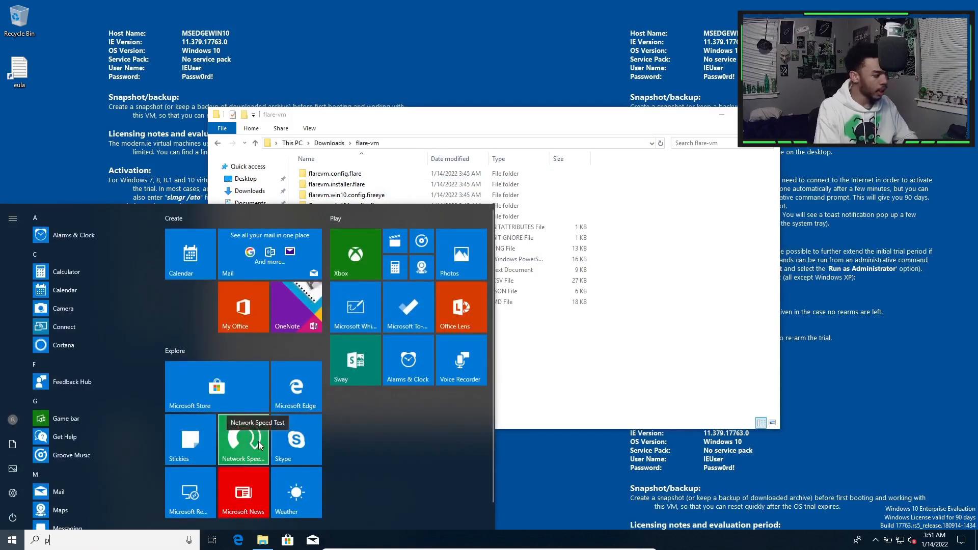
pyautogui.write('powersh')
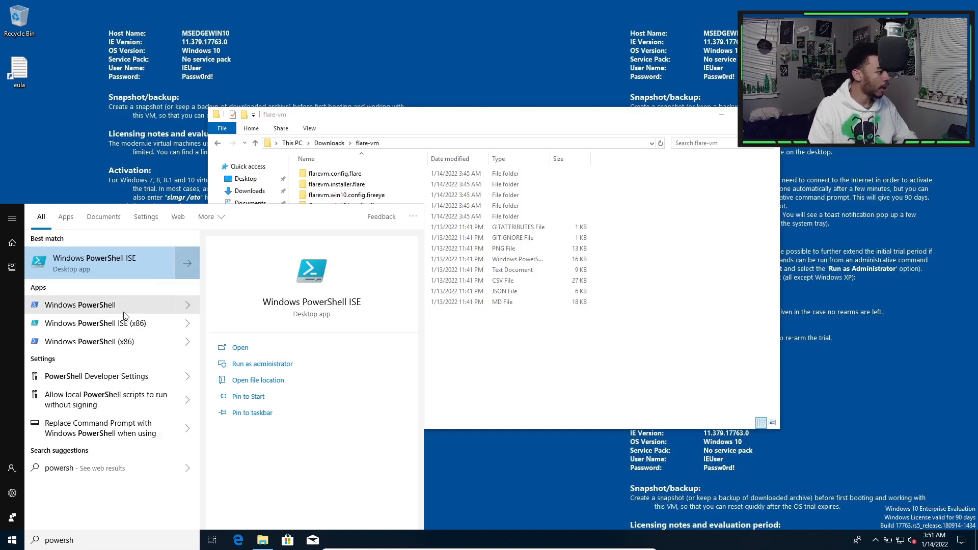
pyautogui.click(187, 305)
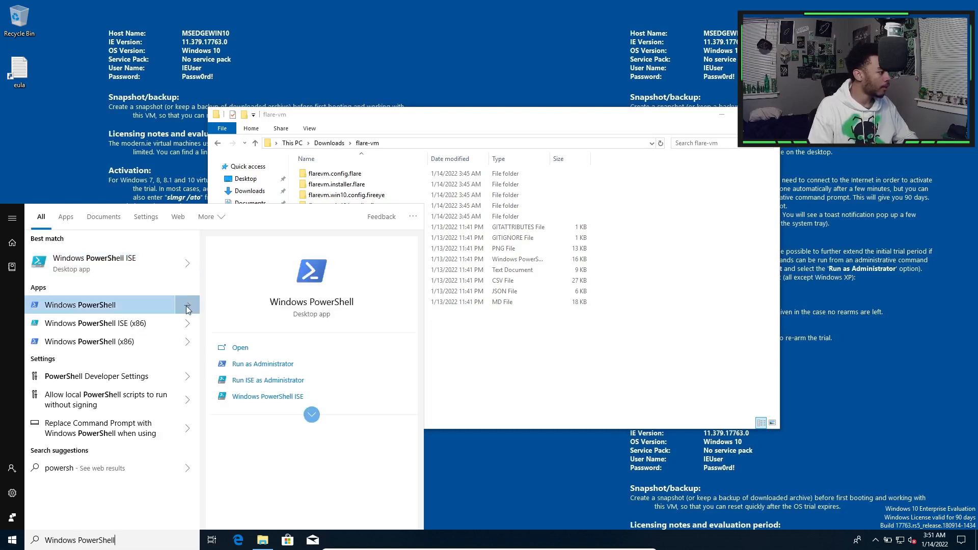
pyautogui.click(270, 368)
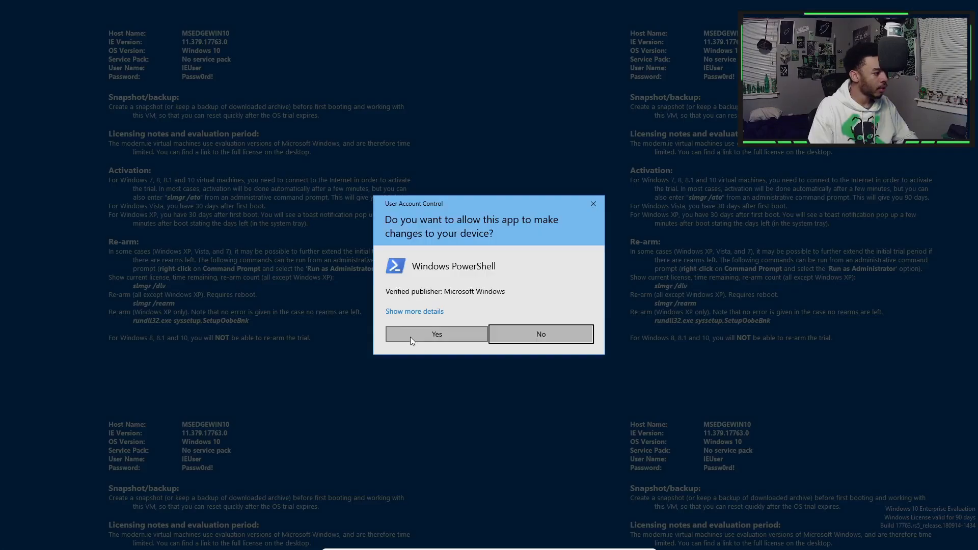
pyautogui.click(411, 334)
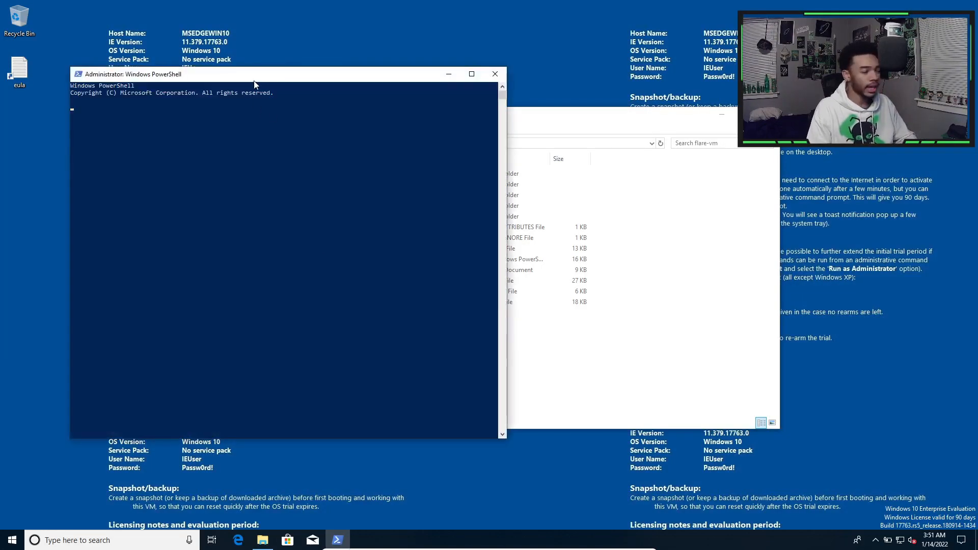
# Maximize PowerShell, cd into the flare-vm folder, and set execution policy to bypass.
pyautogui.doubleClick(255, 84)
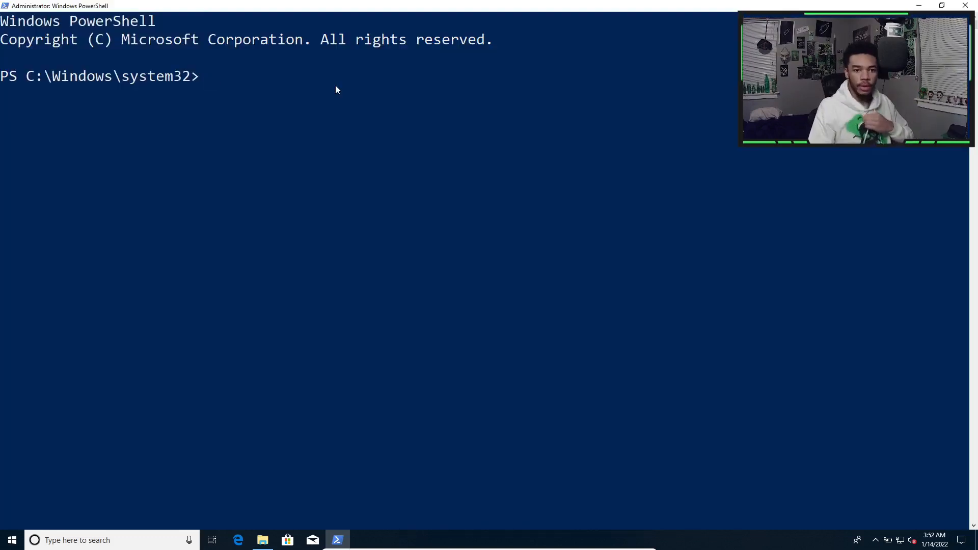
pyautogui.write('cd')
pyautogui.hotkey('ctrl', 'v')
pyautogui.press('Return')
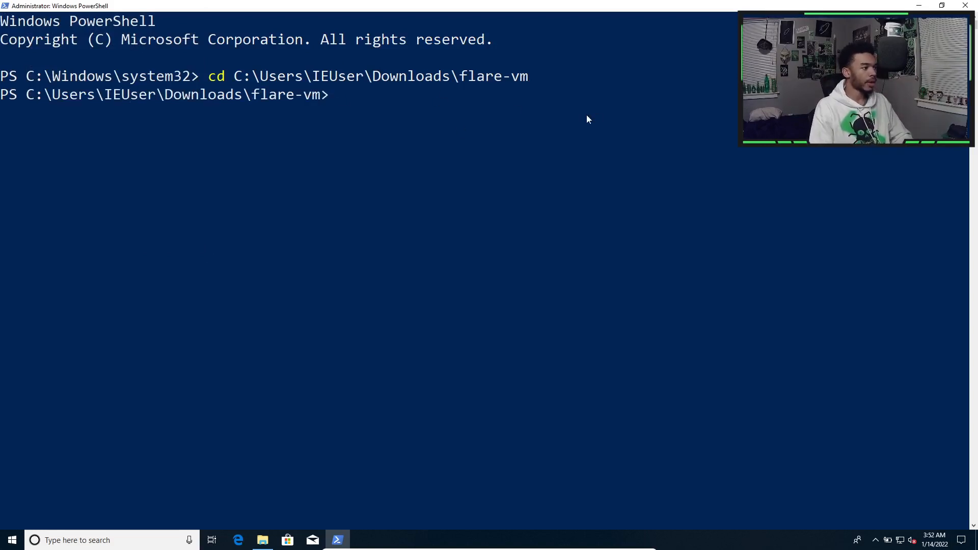
pyautogui.write('set-e')
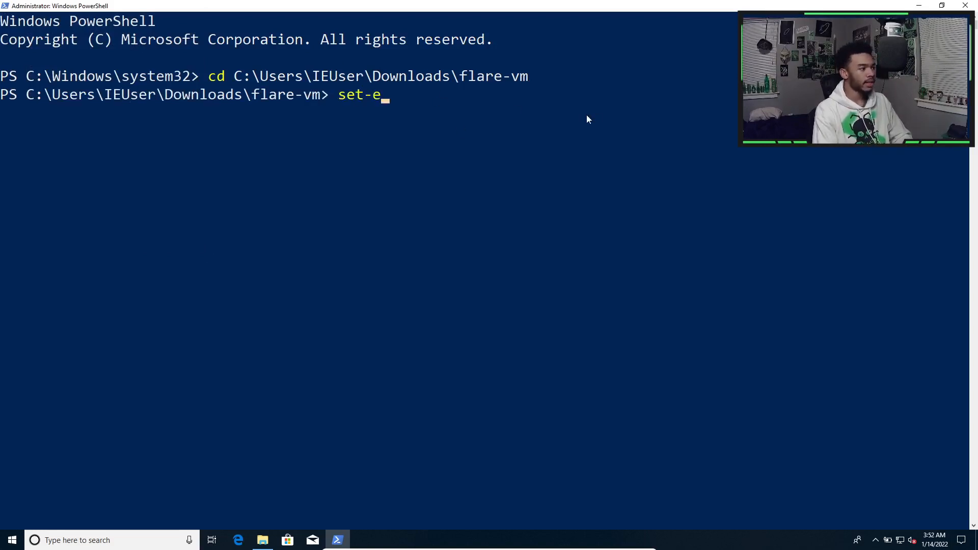
pyautogui.write('xec')
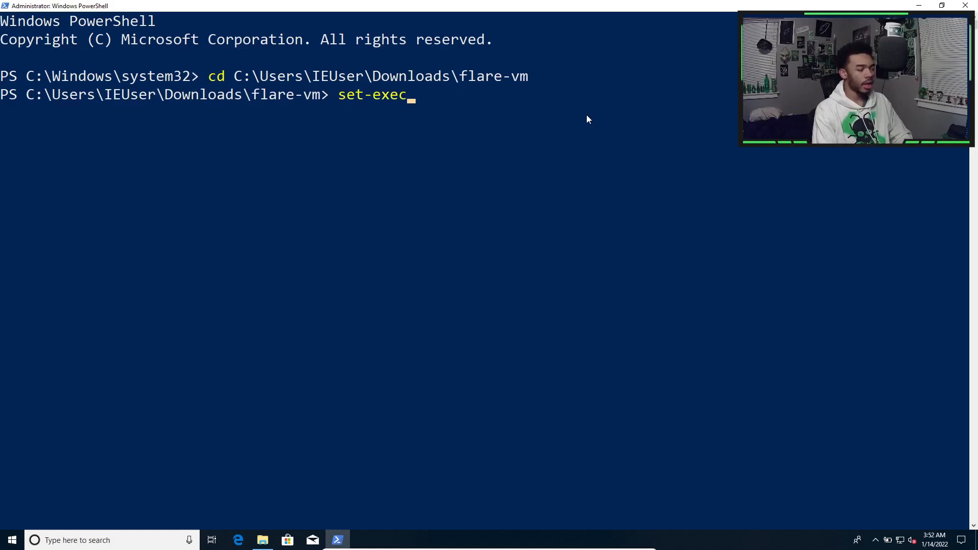
pyautogui.press('Tab')
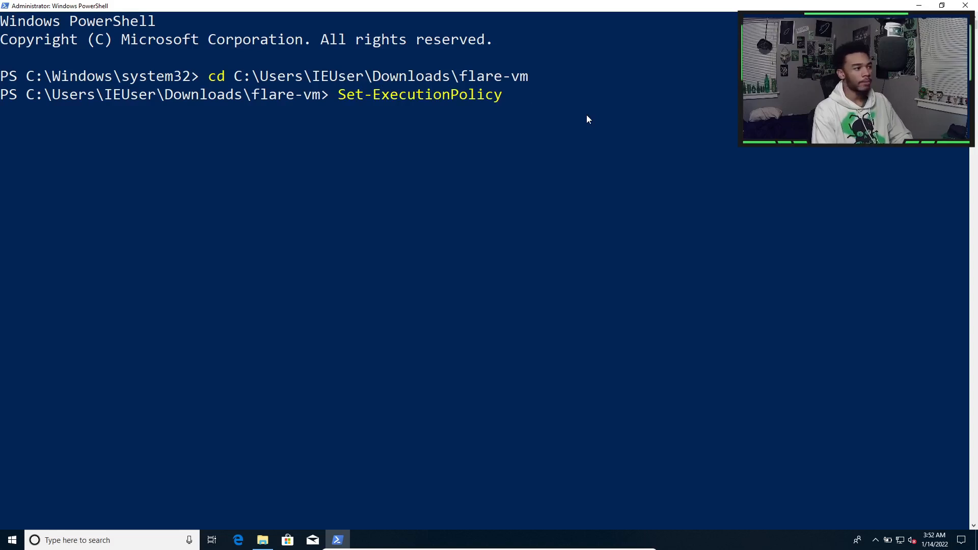
pyautogui.write('bypass')
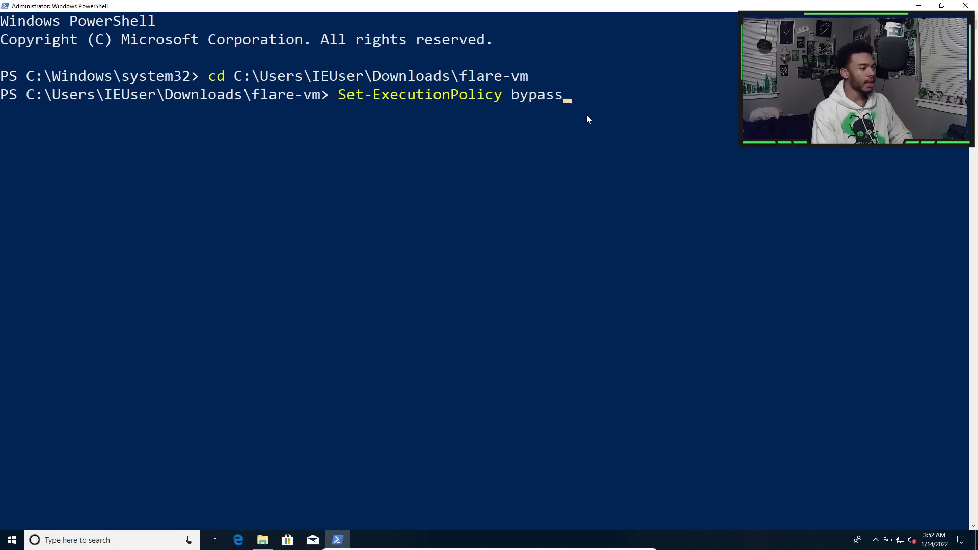
pyautogui.press('Return')
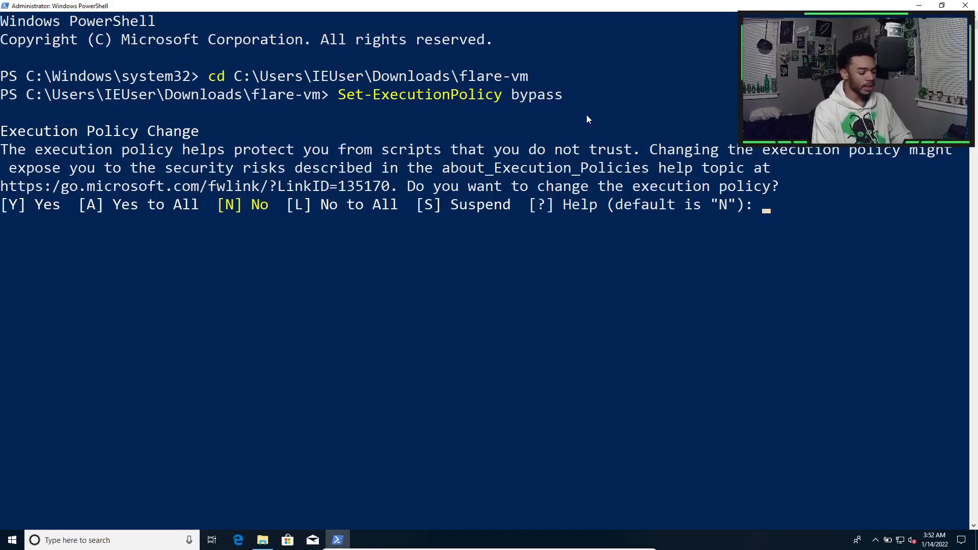
pyautogui.write('Y')
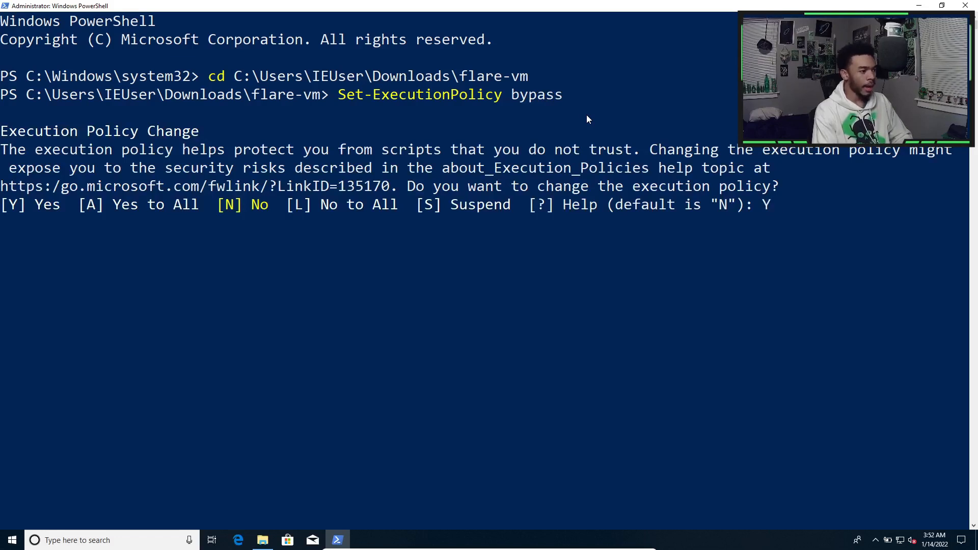
pyautogui.press('Return')
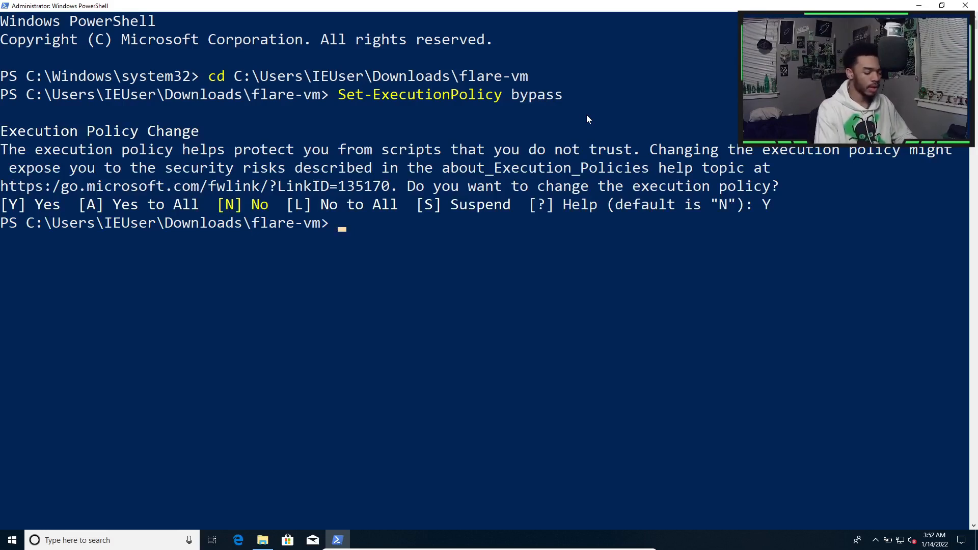
# List the flare-vm folder with ls and enter .\install.ps1 at the prompt.
pyautogui.write('ls')
pyautogui.press('BackSpace')
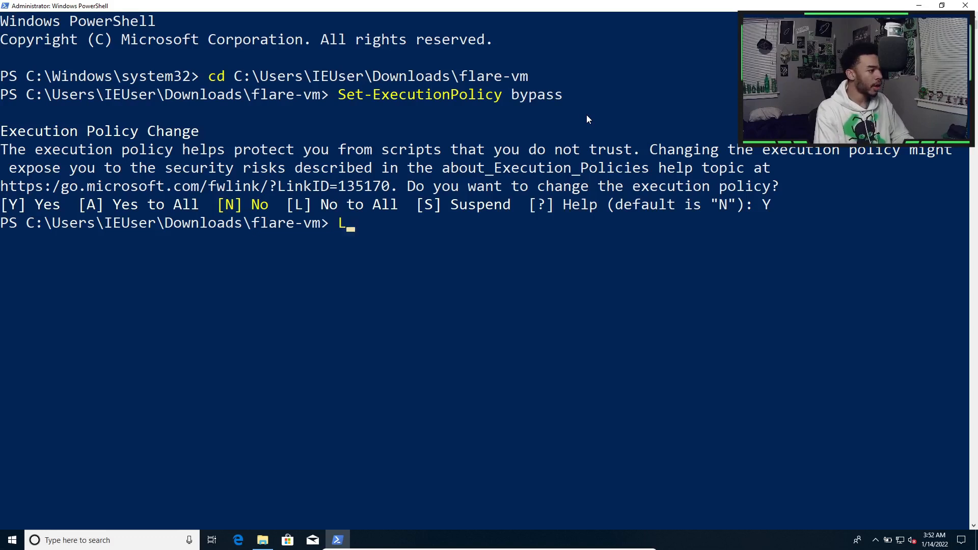
pyautogui.write('s')
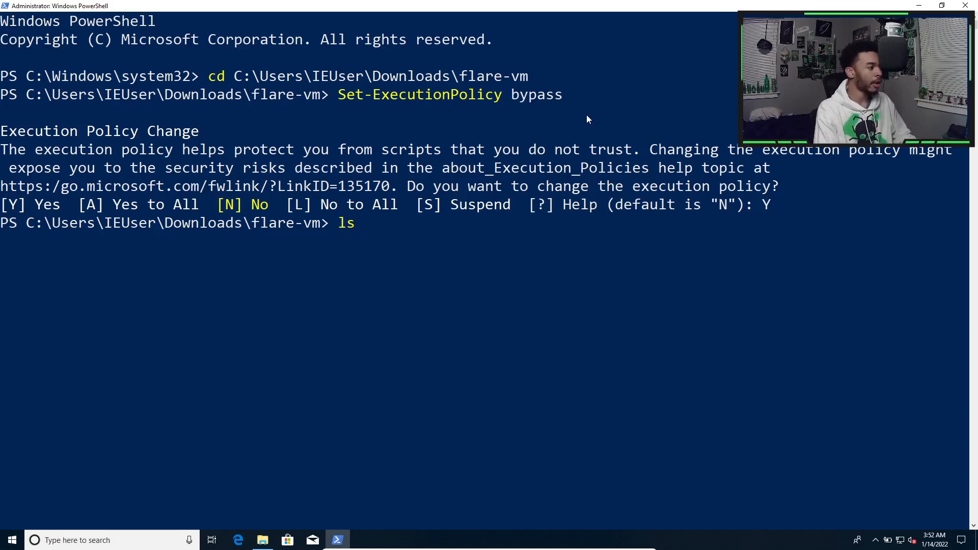
pyautogui.press('Return')
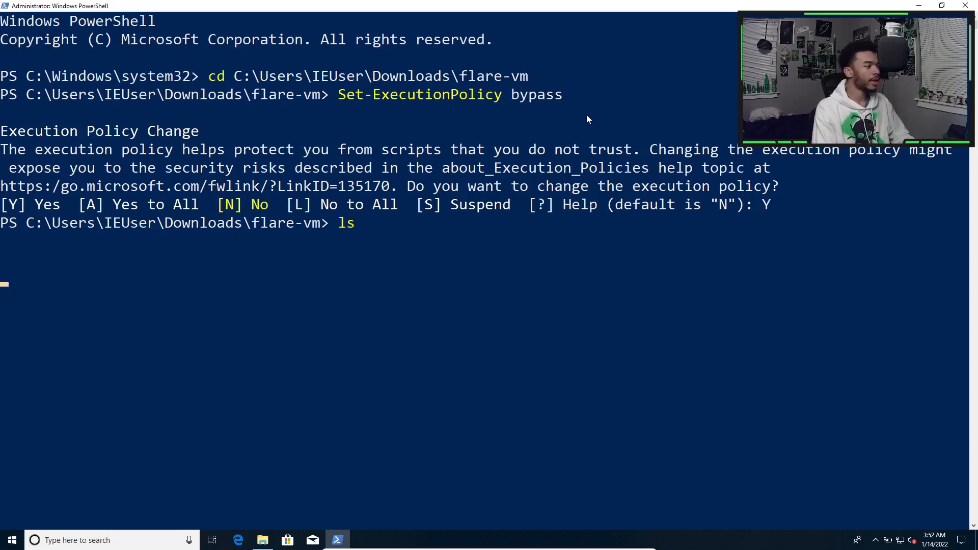
pyautogui.moveTo(524, 390); pyautogui.dragTo(425, 392)
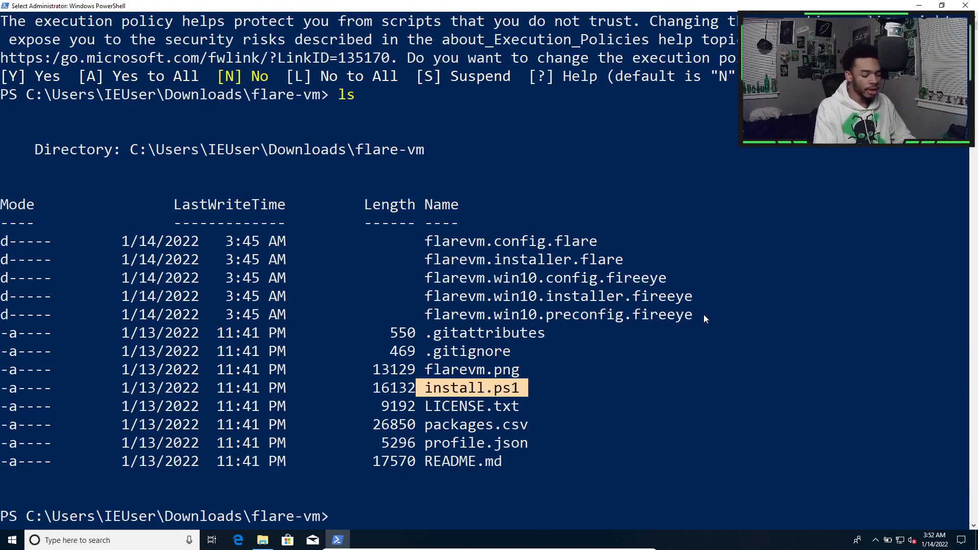
pyautogui.hotkey('ctrl', 'c')
pyautogui.write('./')
pyautogui.write('ins')
pyautogui.press('Tab')
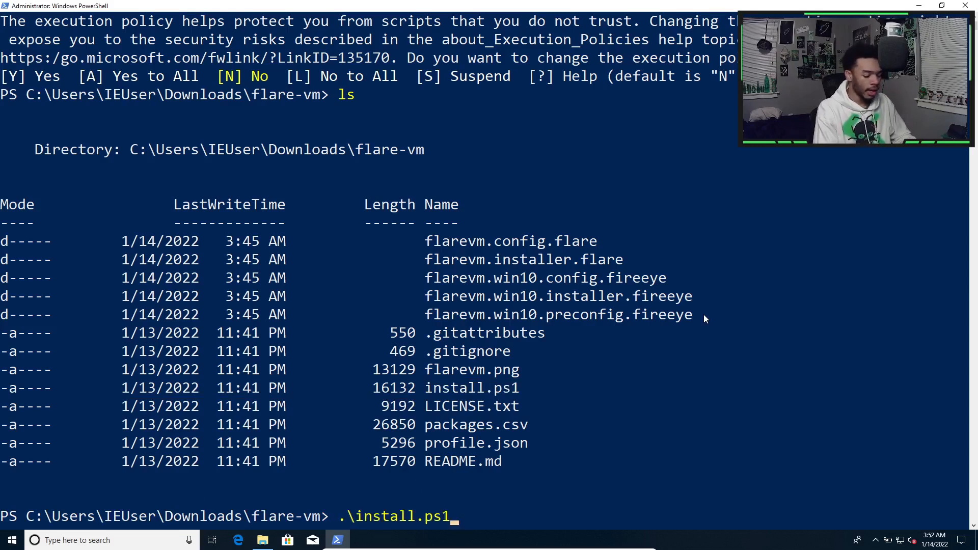
# Run install.ps1, answer Y to the 40 GB disk-space warning, and submit the account password.
pyautogui.press('Return')
pyautogui.moveTo(348, 498); pyautogui.dragTo(396, 500)
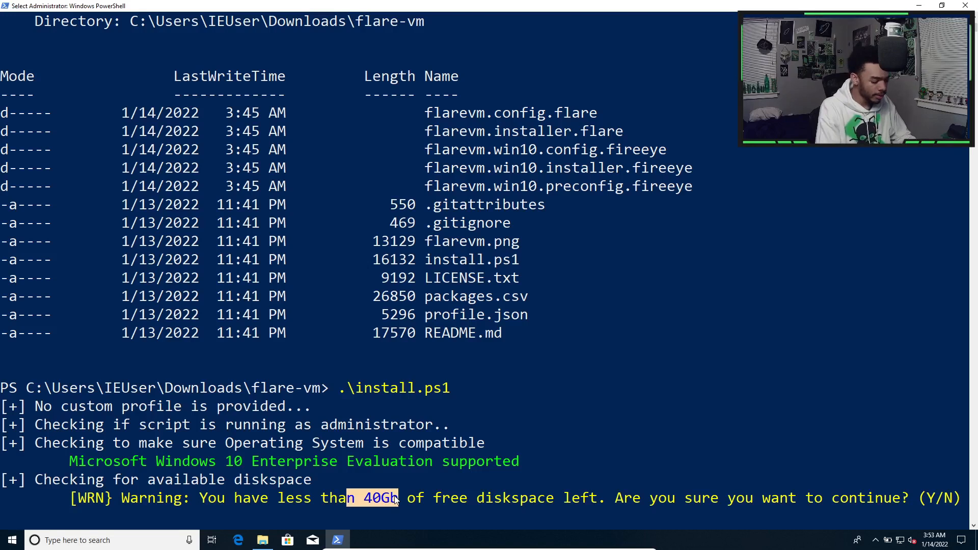
pyautogui.write('Y')
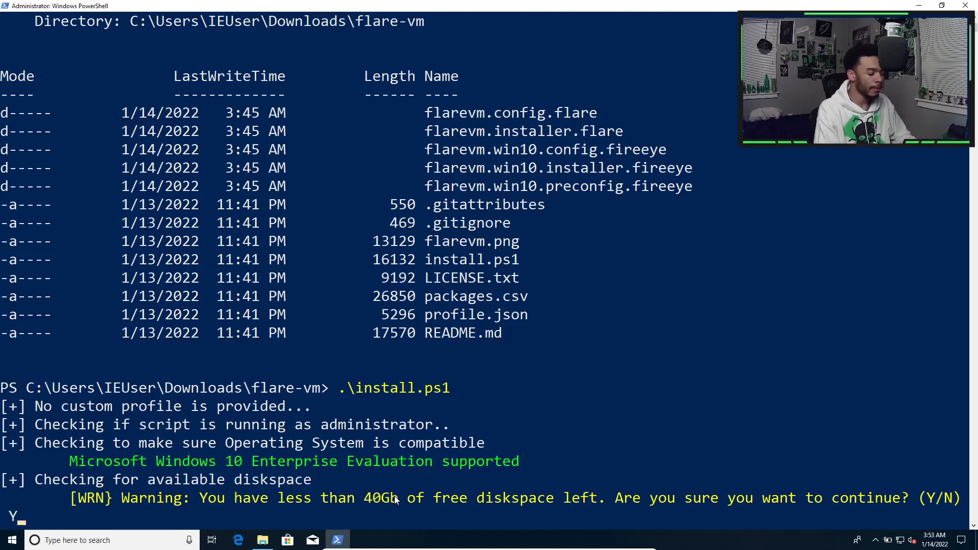
pyautogui.press('Return')
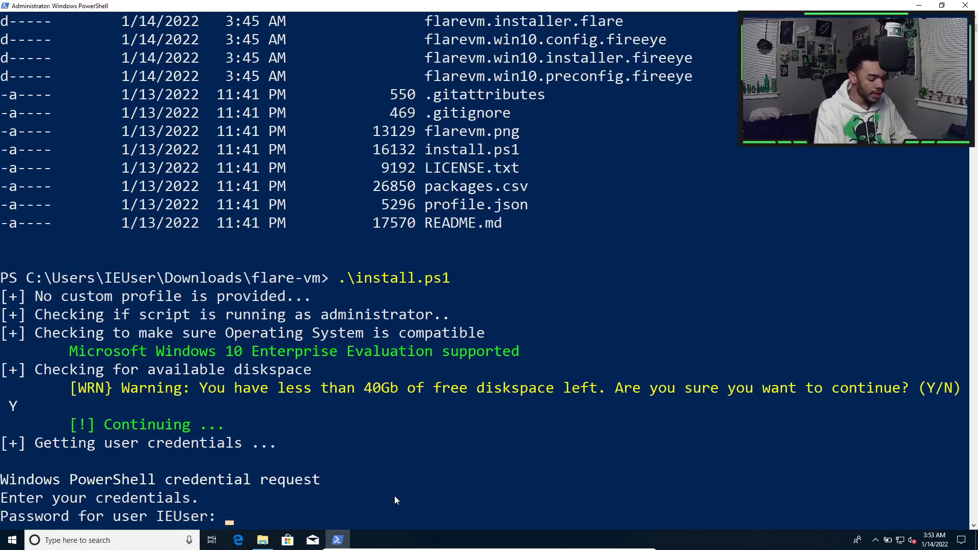
pyautogui.write('****')
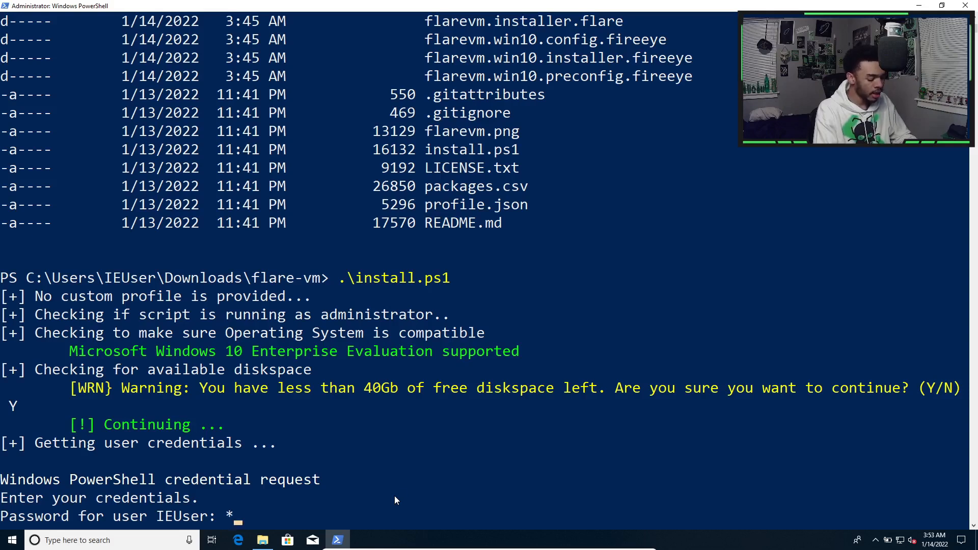
pyautogui.write('****')
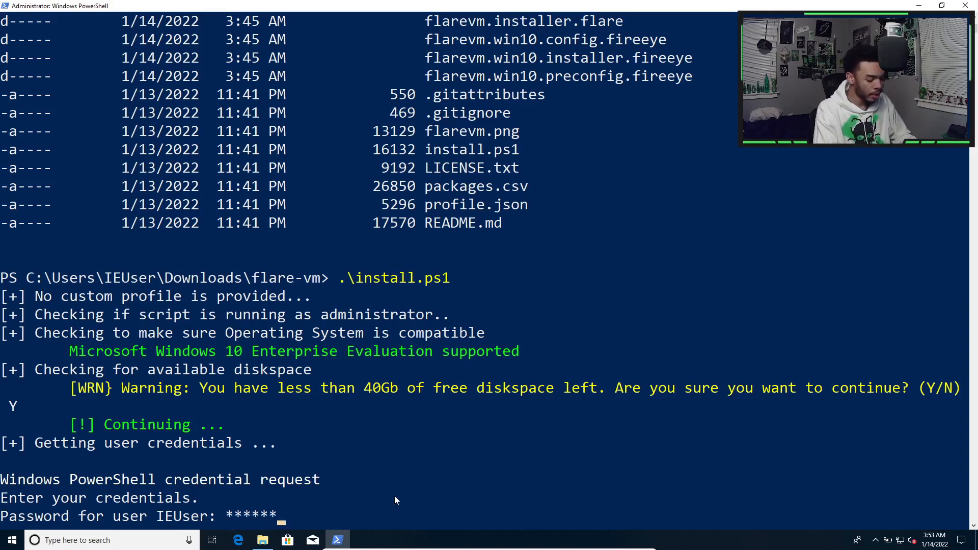
pyautogui.write('*')
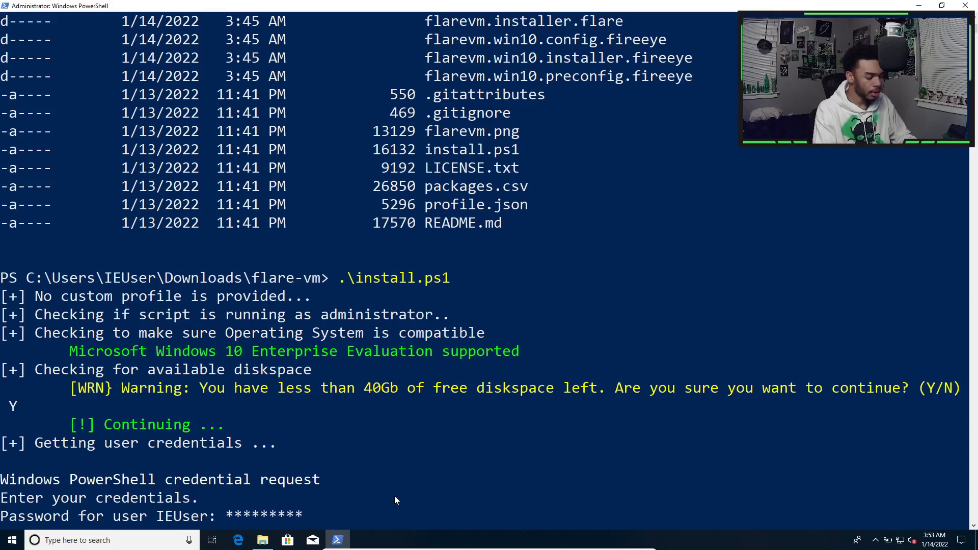
pyautogui.press('Return')
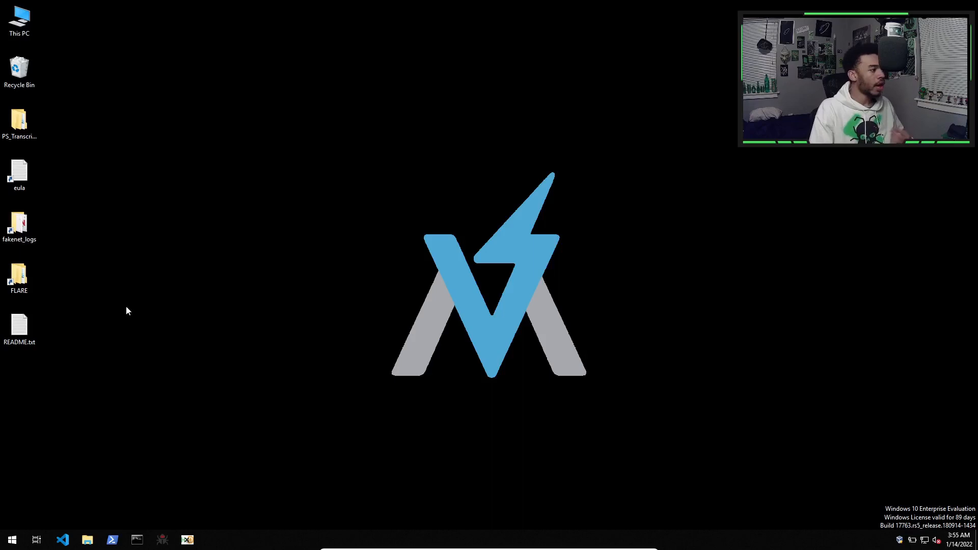
# Open the FLARE shortcut on the desktop to browse the installed tools, then close that window.
pyautogui.doubleClick(19, 277)
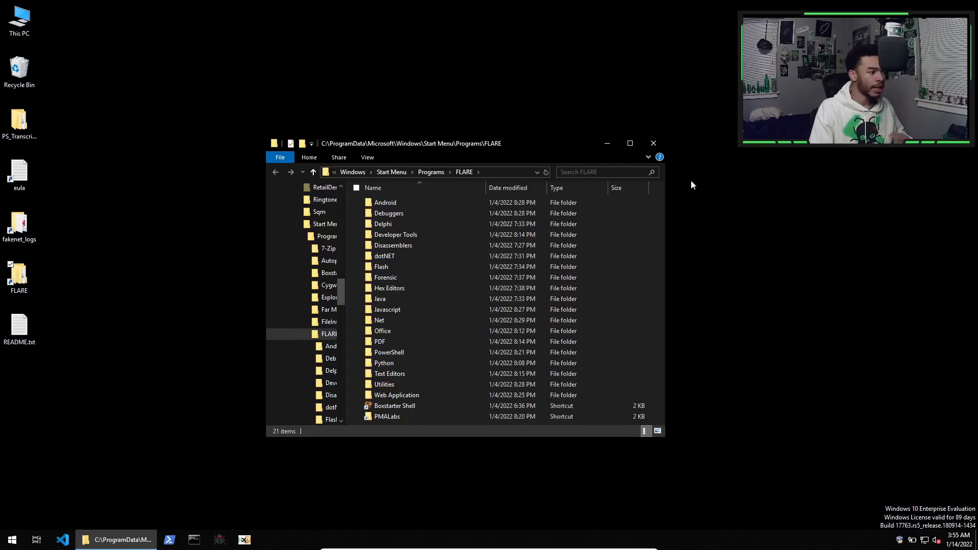
pyautogui.click(653, 143)
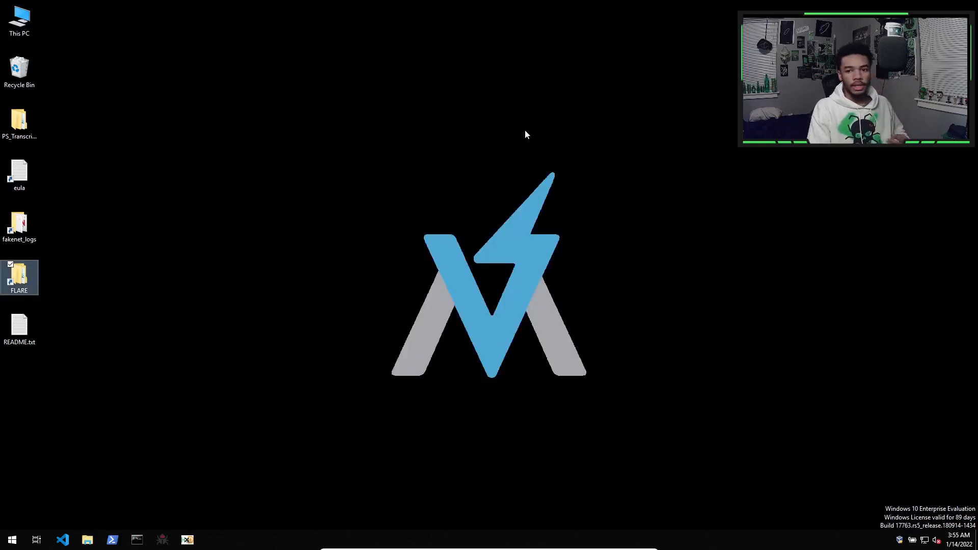